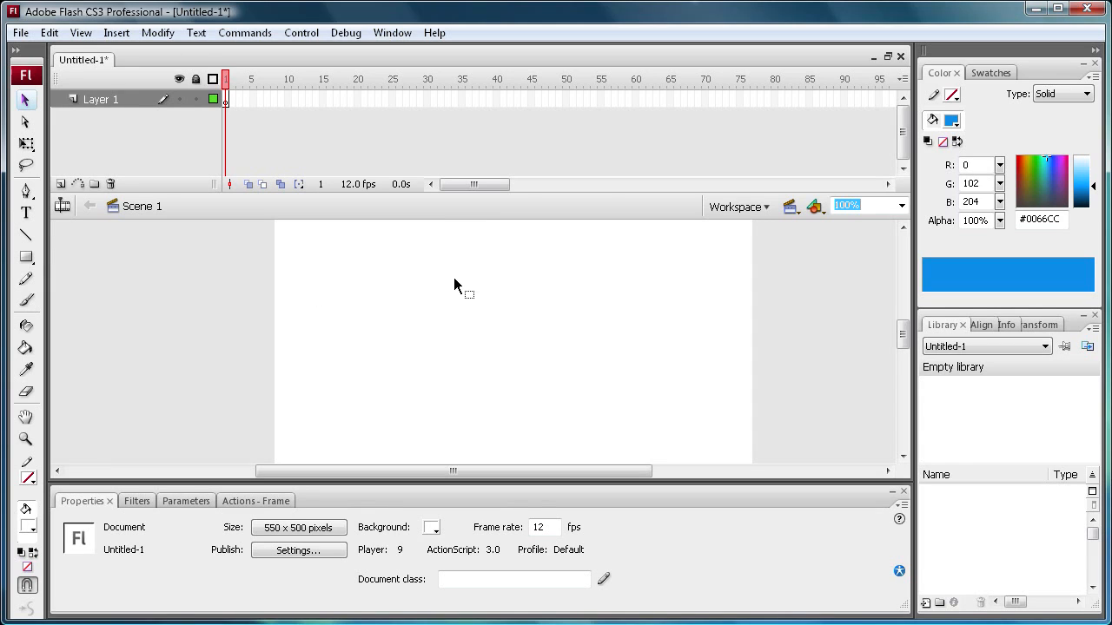
Set the Rectangle tool's corner radius to 16.
click(27, 257)
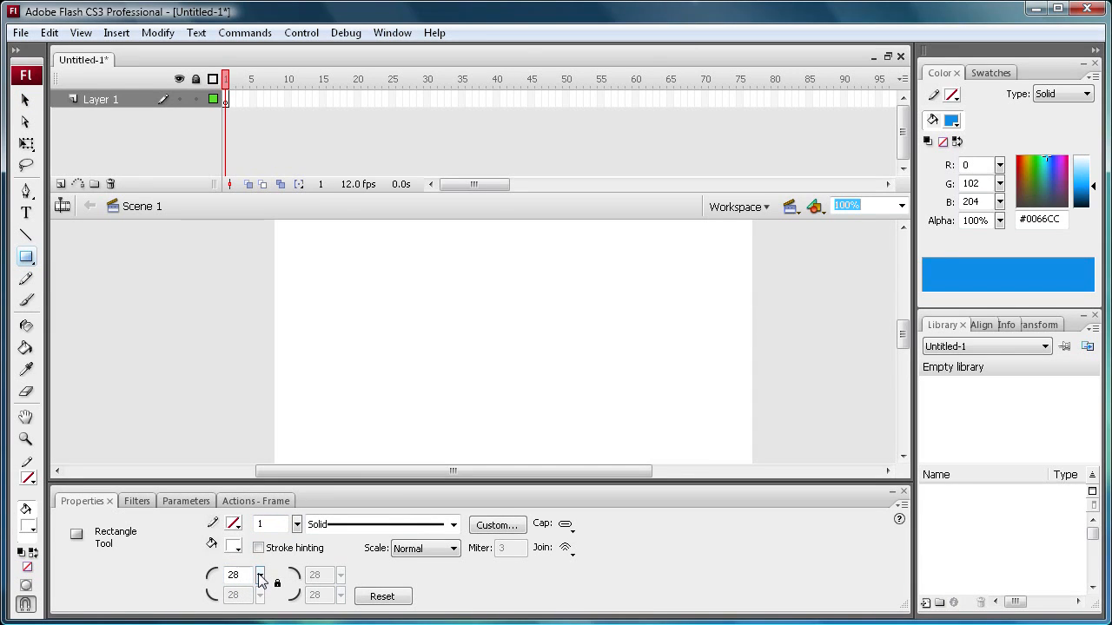
drag(263, 577, 266, 584)
click(36, 264)
drag(366, 308, 529, 352)
click(25, 99)
drag(325, 264, 638, 403)
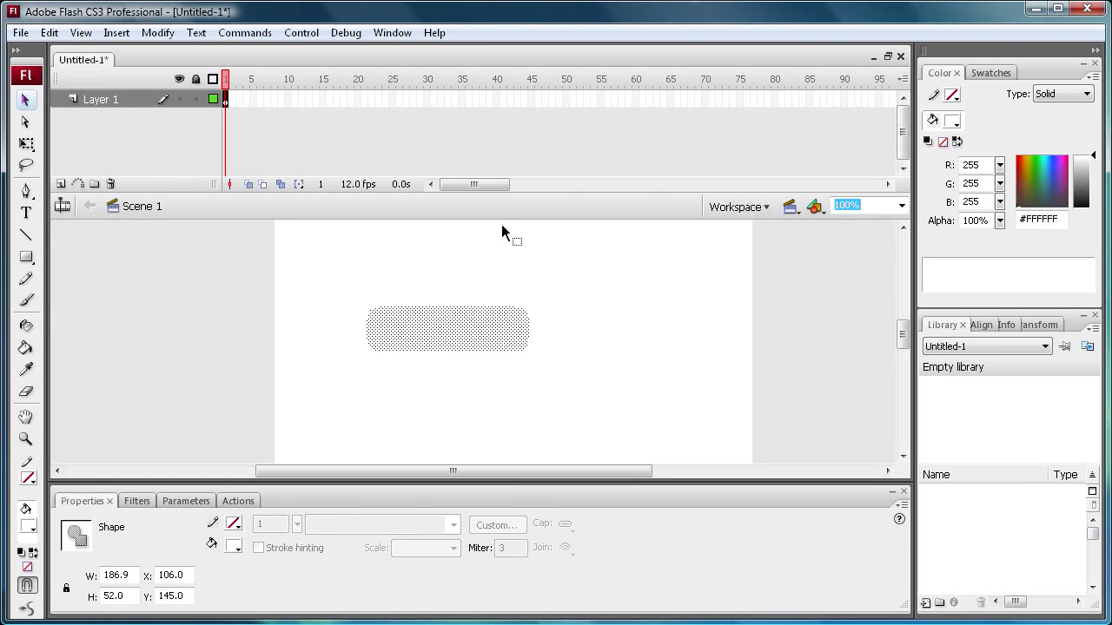
key(Delete)
Draw a rounded rectangle about 188 by 55 px on the stage with a blue #0033FF fill and no stroke.
click(25, 257)
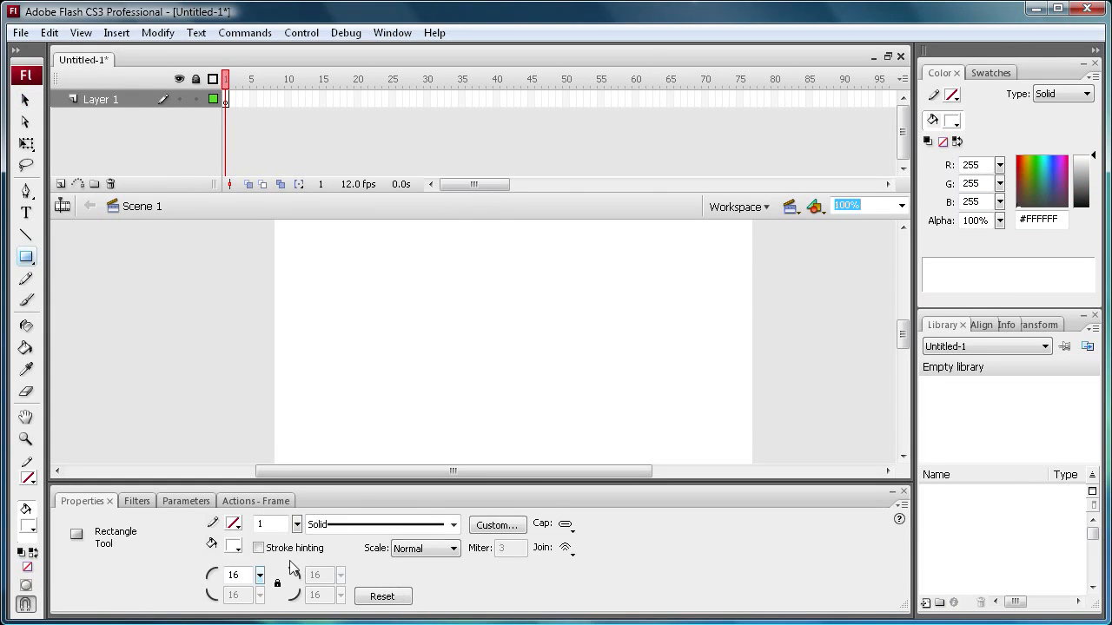
click(236, 549)
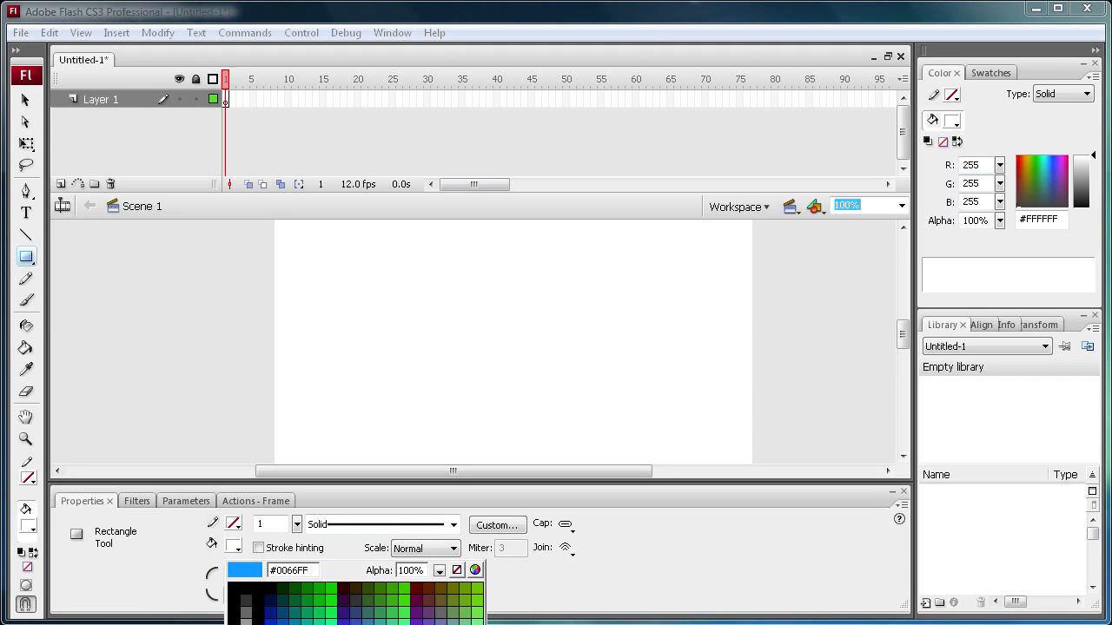
click(298, 622)
drag(375, 301, 539, 347)
Add the static text "Press Me!" in white #FFFFFF over the blue rectangle.
click(25, 213)
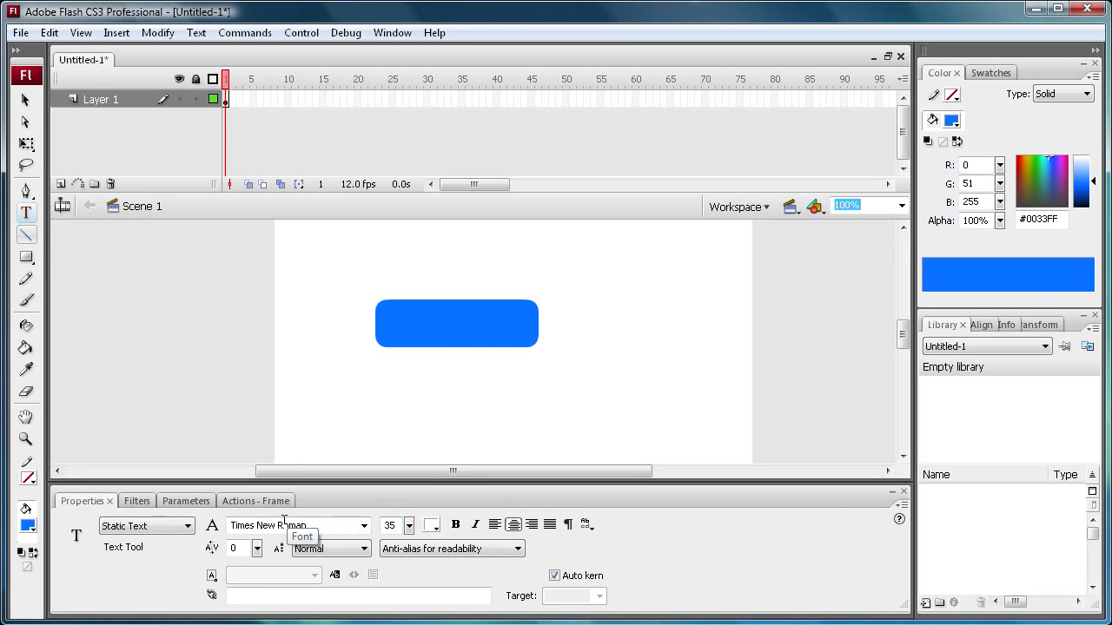
click(397, 327)
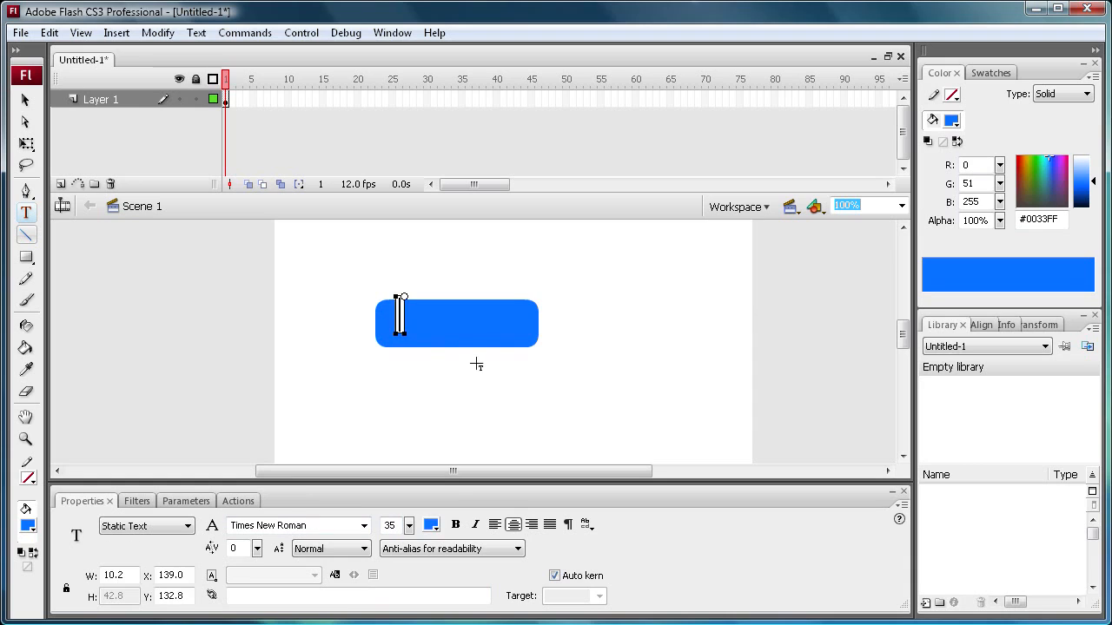
click(431, 526)
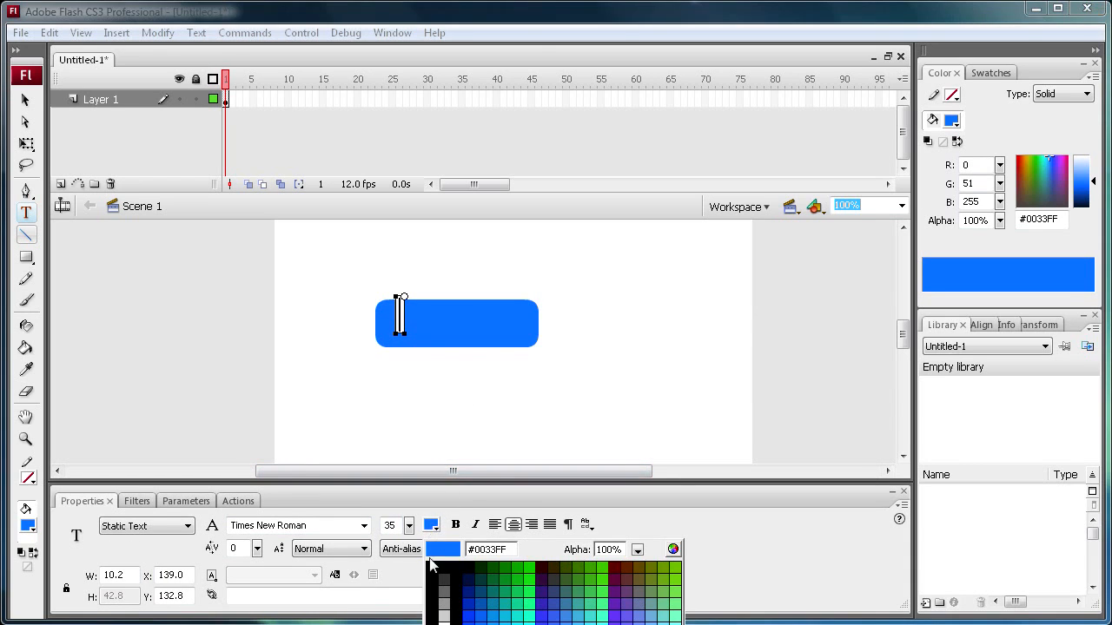
click(444, 624)
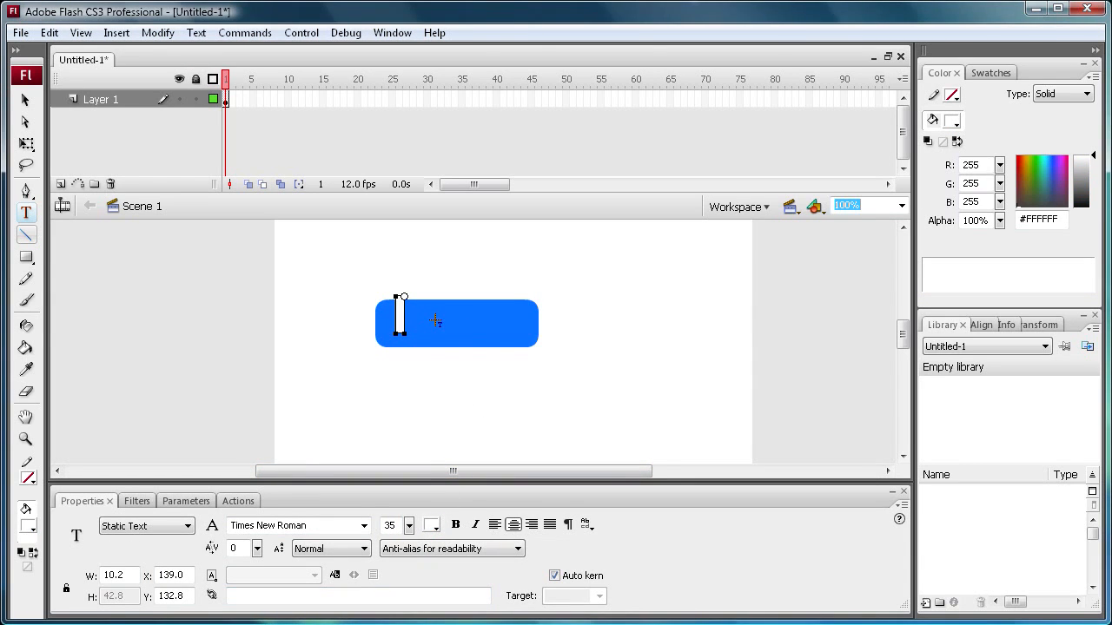
text(Pre)
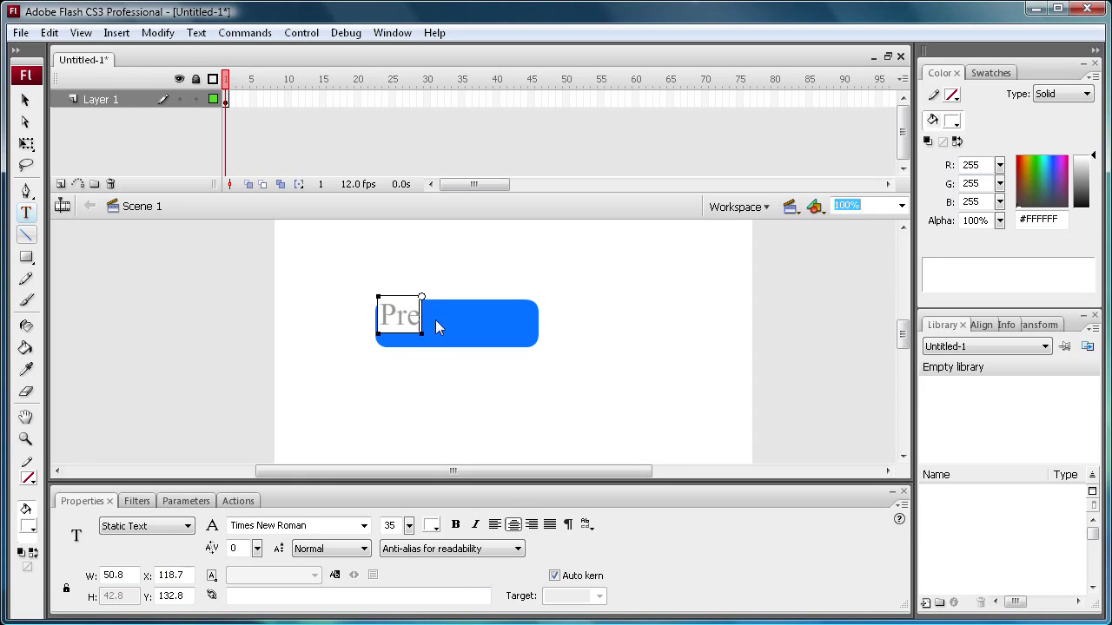
text(ss Me!)
key(BackSpace)
text(!)
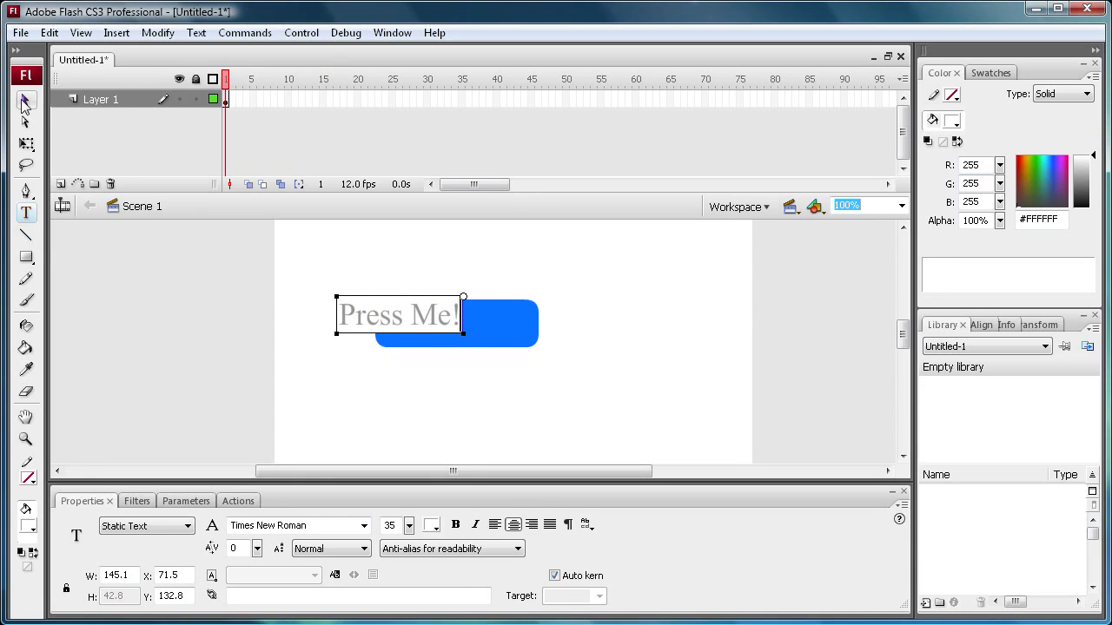
Centre the "Press Me!" text on the blue rectangle, at about X 136.5 and Y 144.3.
click(25, 100)
drag(389, 298, 470, 322)
key(Up)
key(Up)
key(Up)
key(Up)
key(Up)
key(Left)
key(Left)
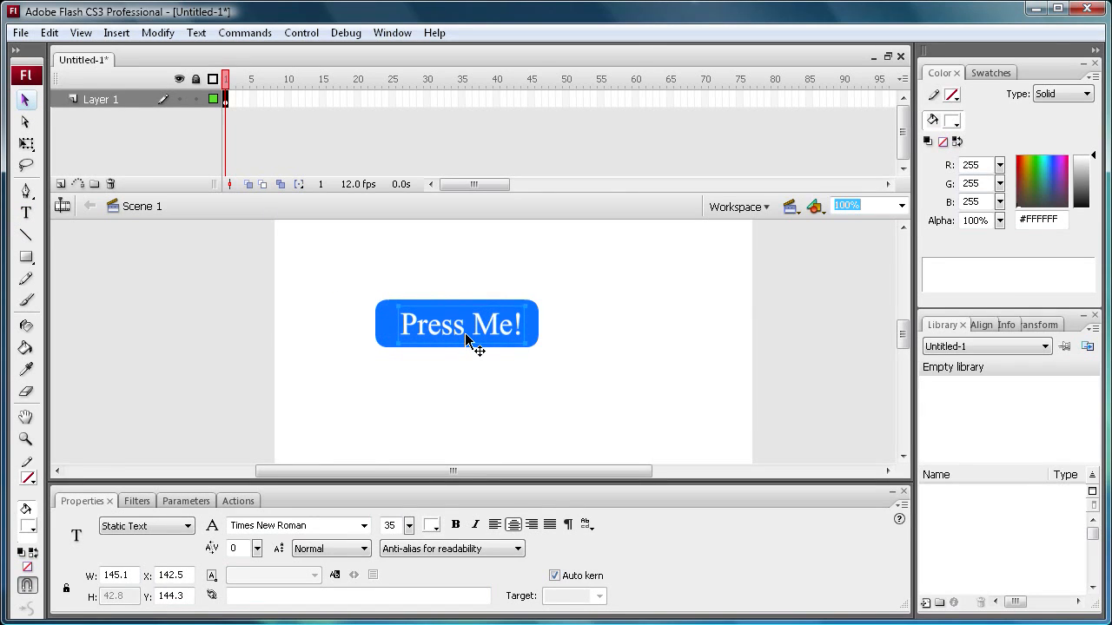
key(Left)
key(Left)
key(Left)
key(Left)
key(Left)
key(Left)
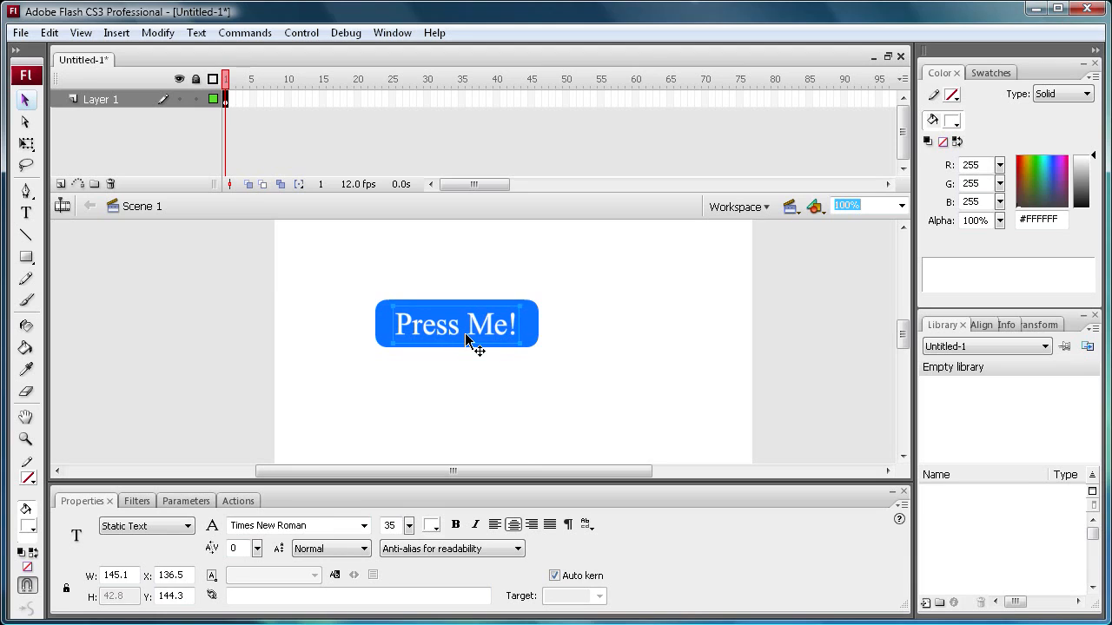
click(322, 332)
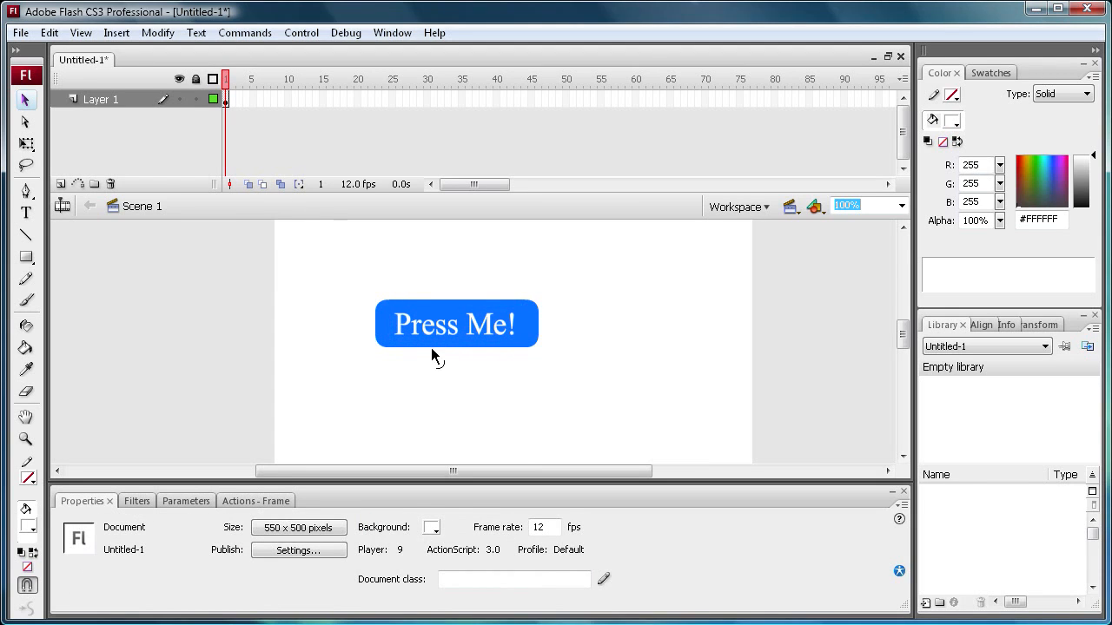
Convert the blue rectangle and its text together into a Button symbol named mybutton.
drag(336, 259, 597, 393)
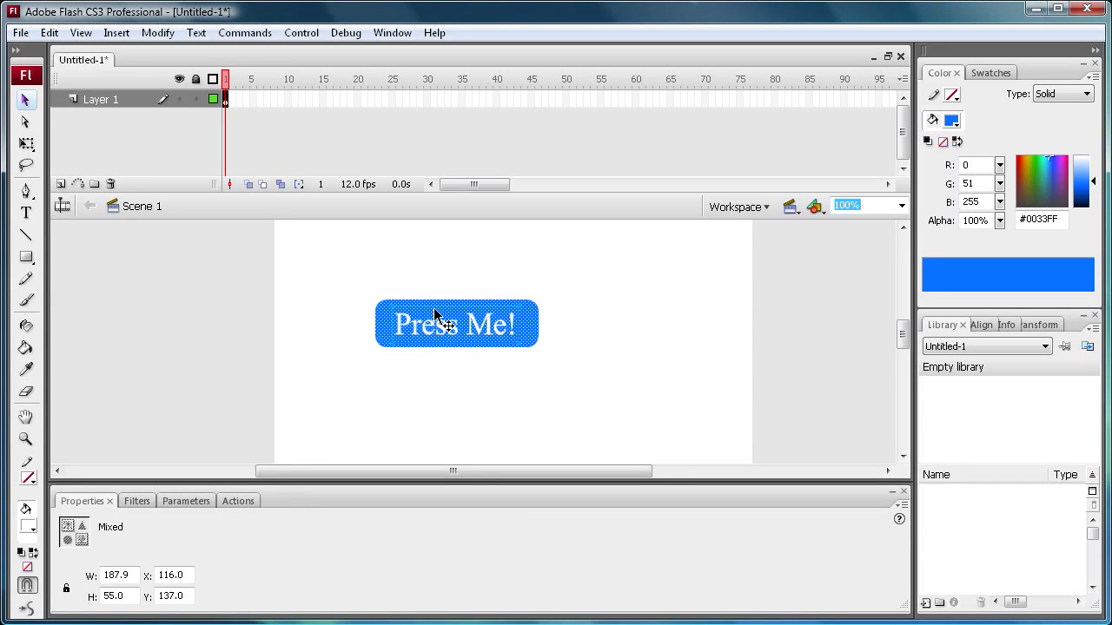
key(F8)
drag(623, 244, 521, 118)
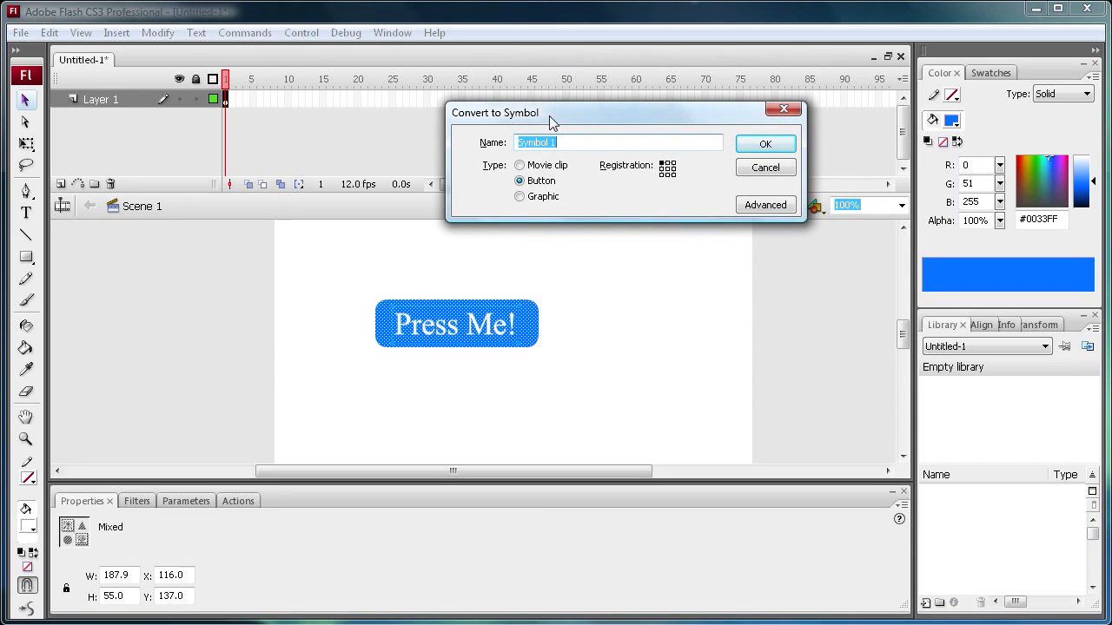
click(519, 165)
click(523, 182)
click(522, 197)
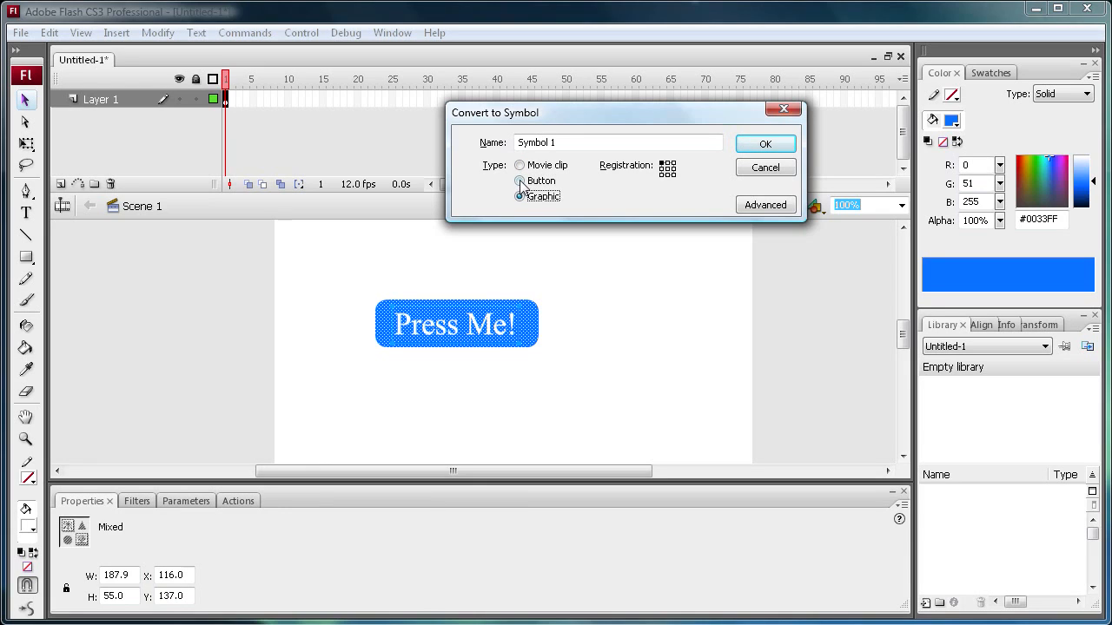
click(522, 182)
drag(561, 145, 486, 143)
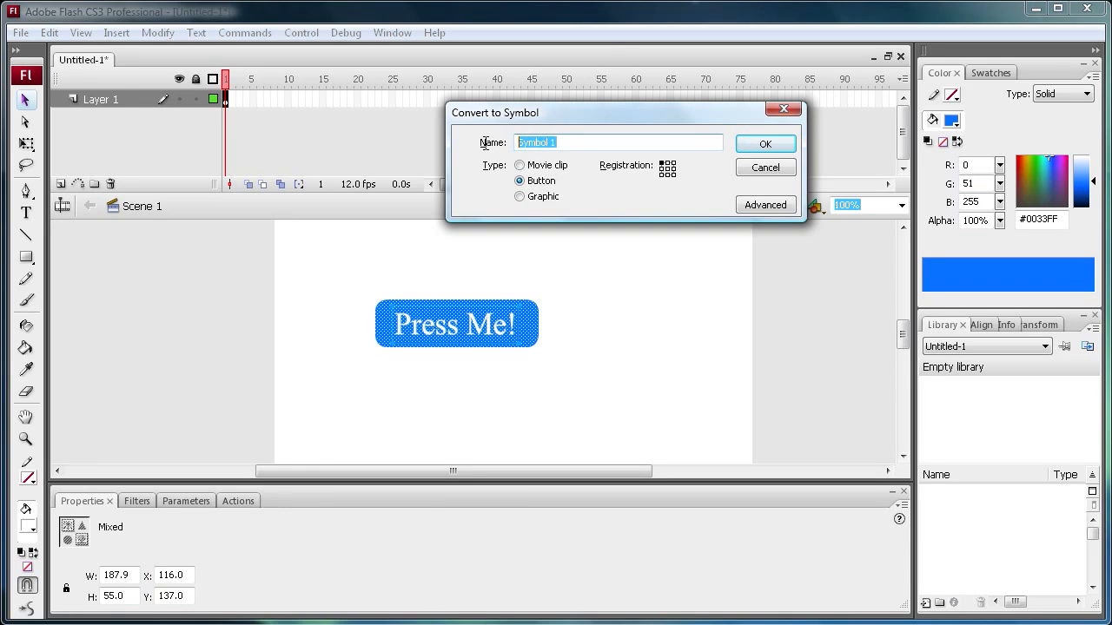
text(mybutton)
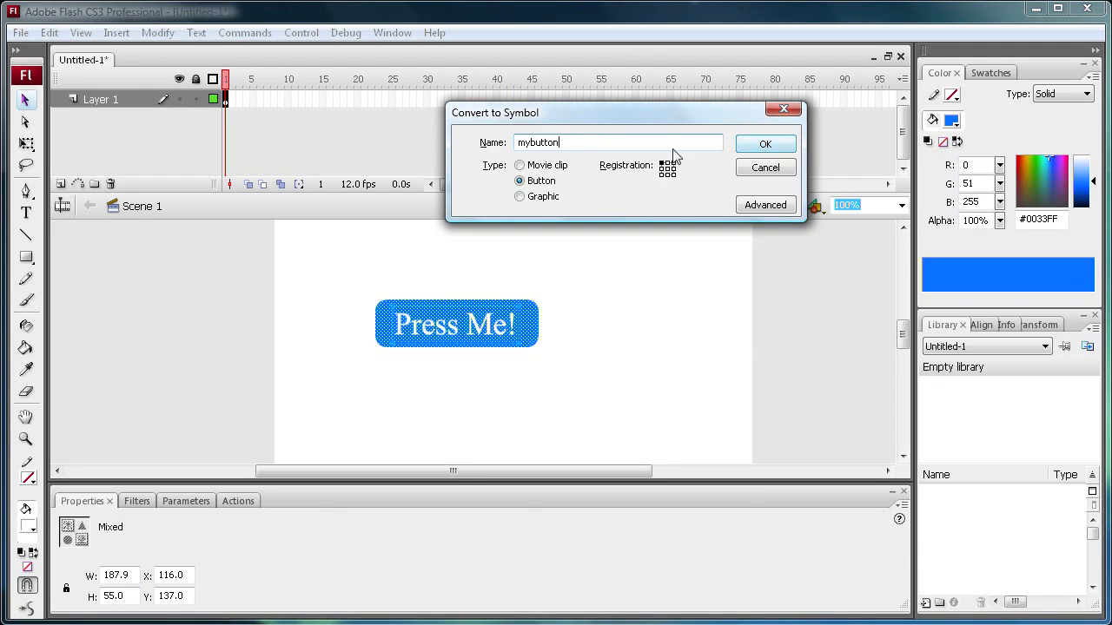
click(766, 148)
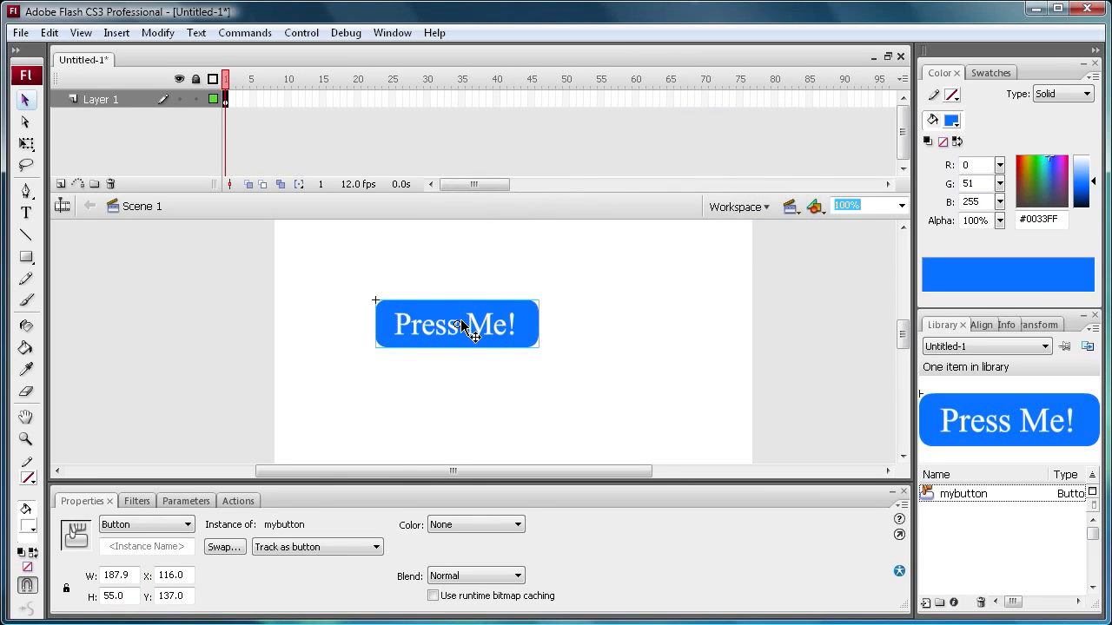
Move the button instance to about X 25, Y 85, near the stage's upper-left corner.
drag(474, 339, 484, 293)
drag(410, 293, 369, 280)
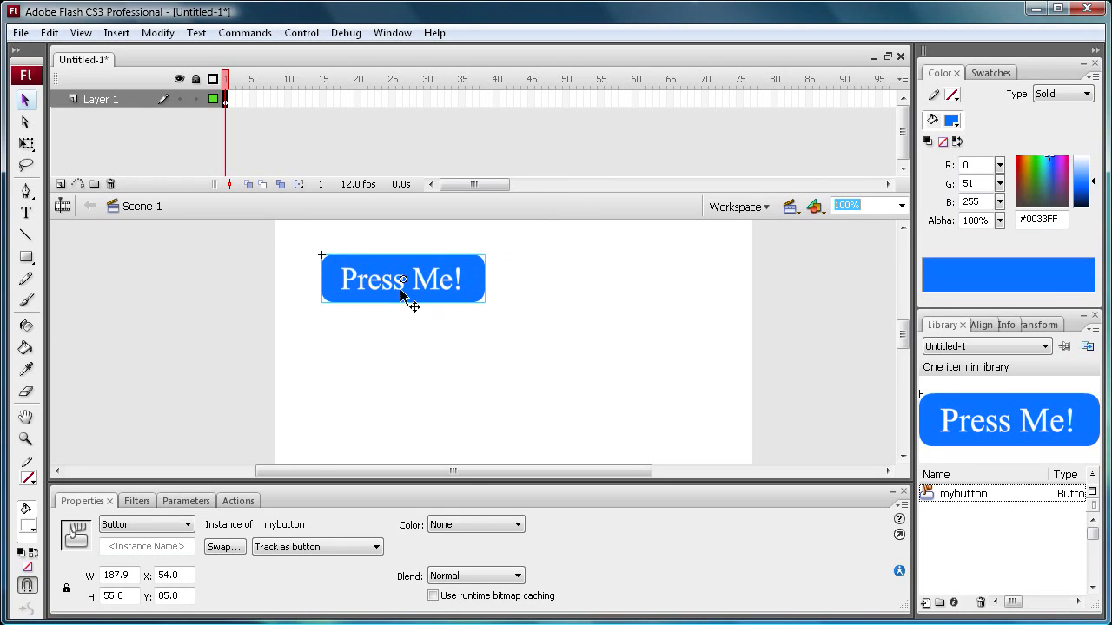
drag(367, 300, 337, 296)
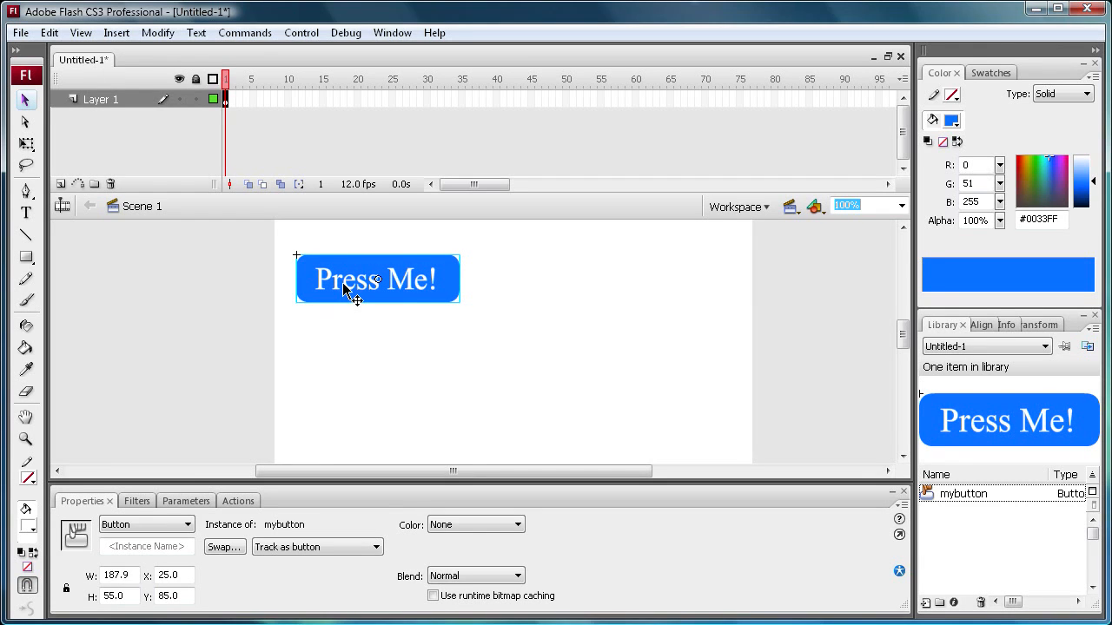
Open the mybutton symbol for editing in place and examine its Up, Over, Down and Hit frames.
double_click(344, 289)
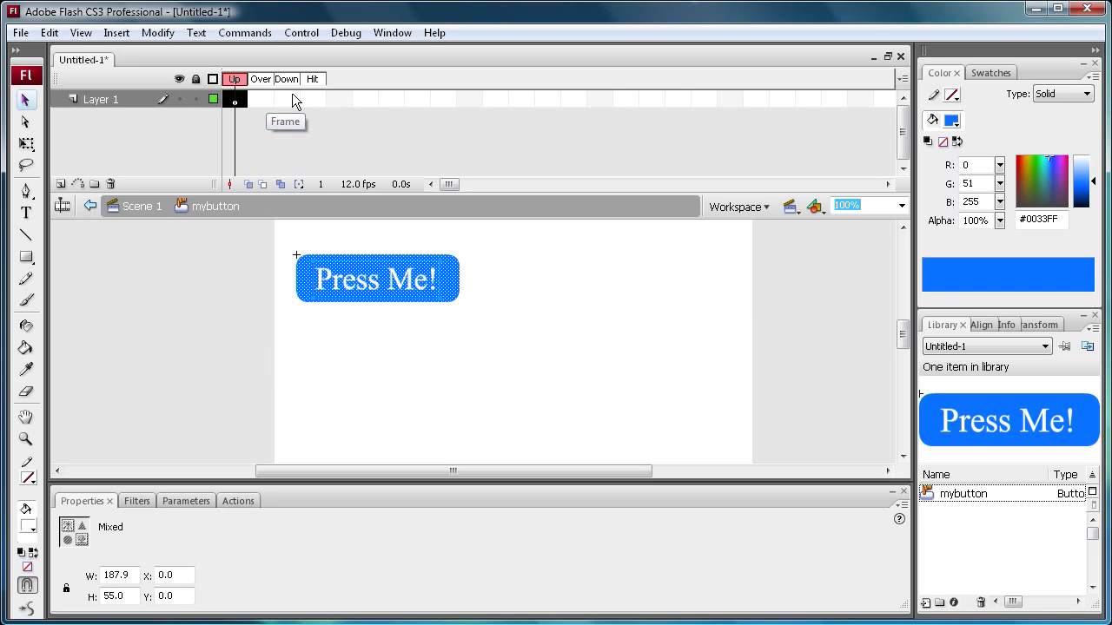
click(235, 99)
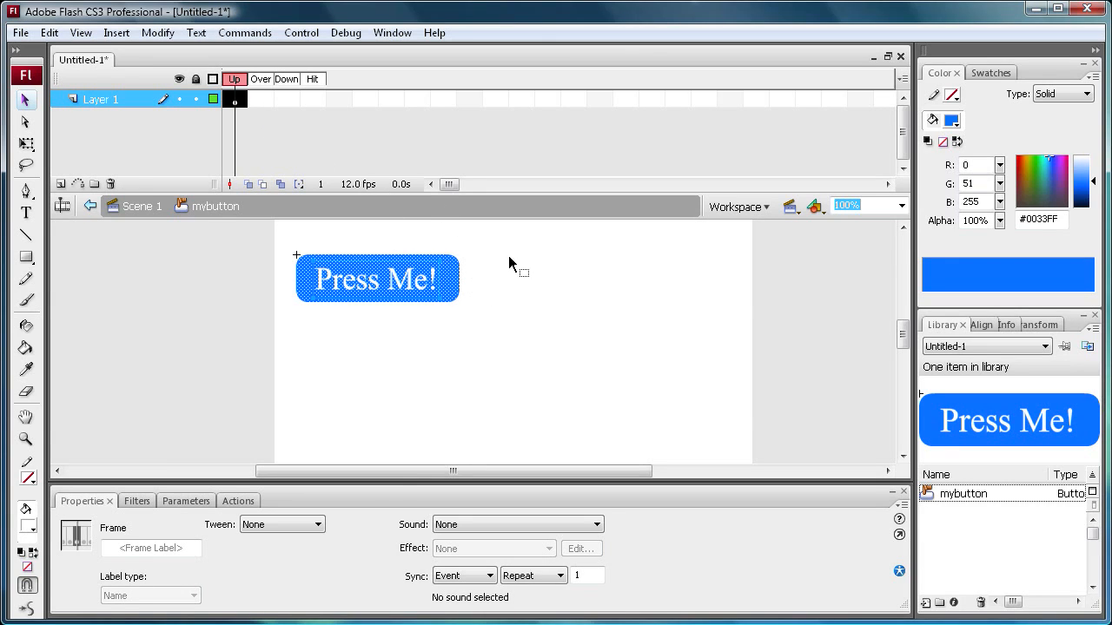
click(259, 117)
click(265, 100)
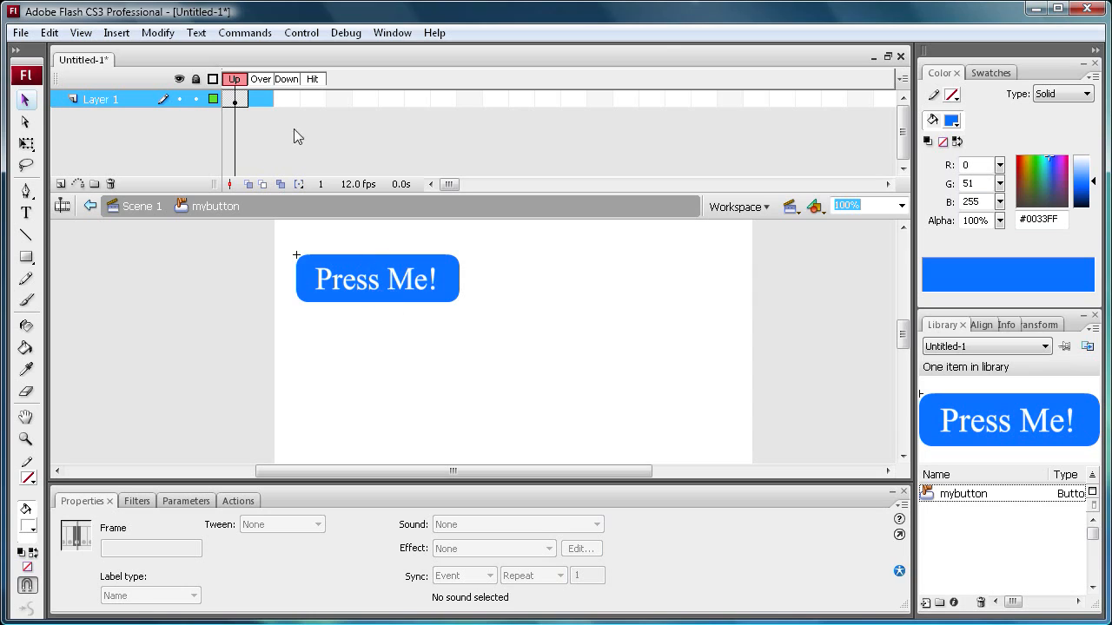
click(296, 101)
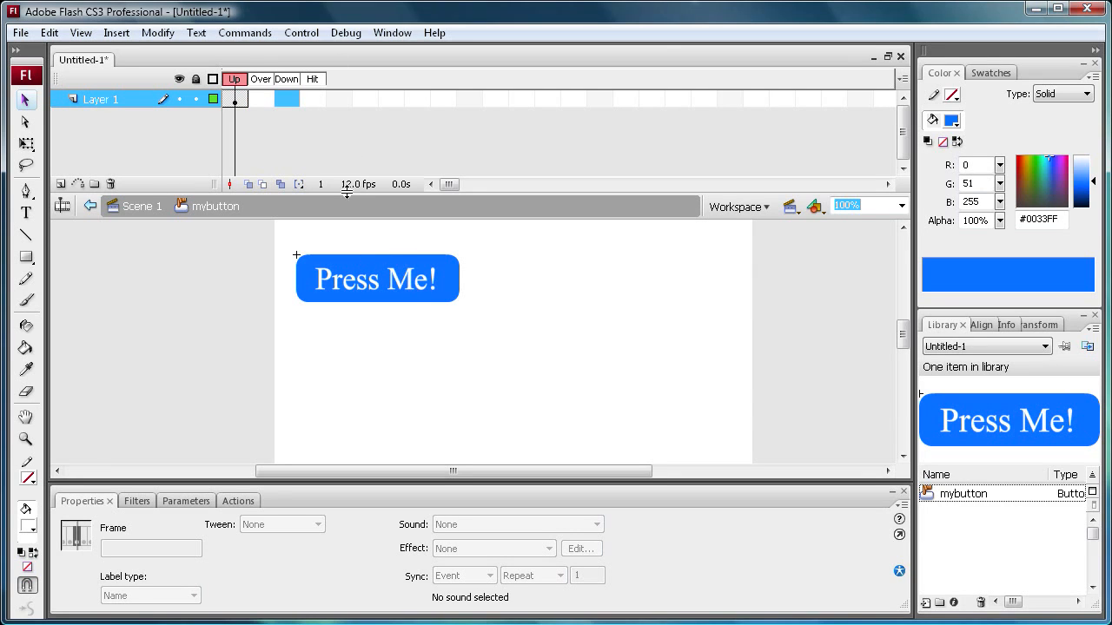
click(315, 99)
Copy the button's Up frame and paste it into the Over and Down frames.
click(234, 99)
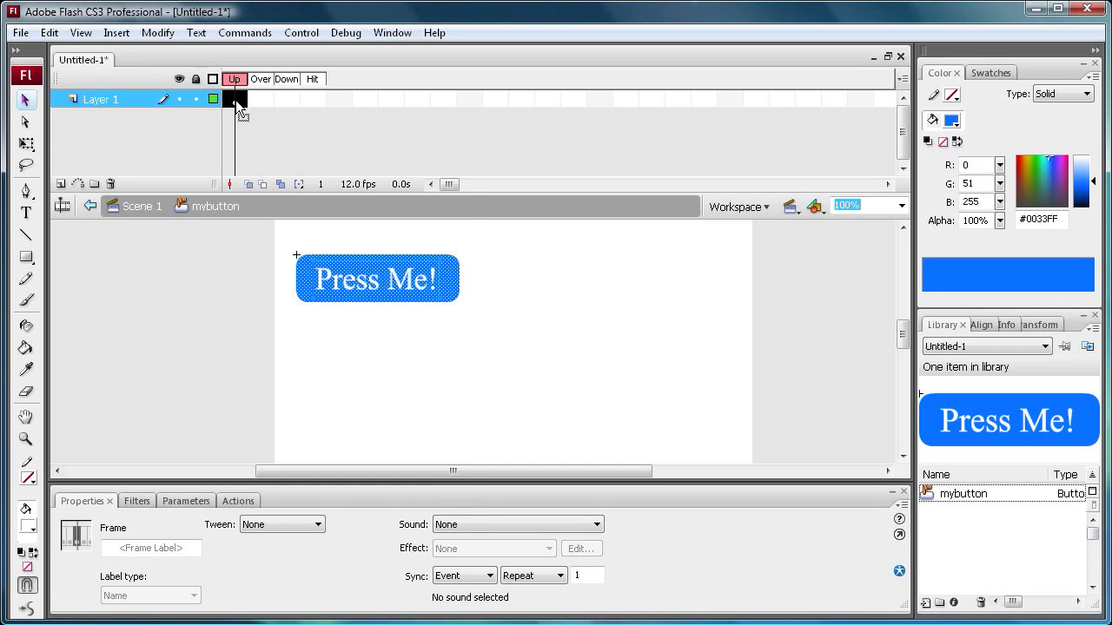
right_click(236, 100)
click(235, 101)
right_click(240, 105)
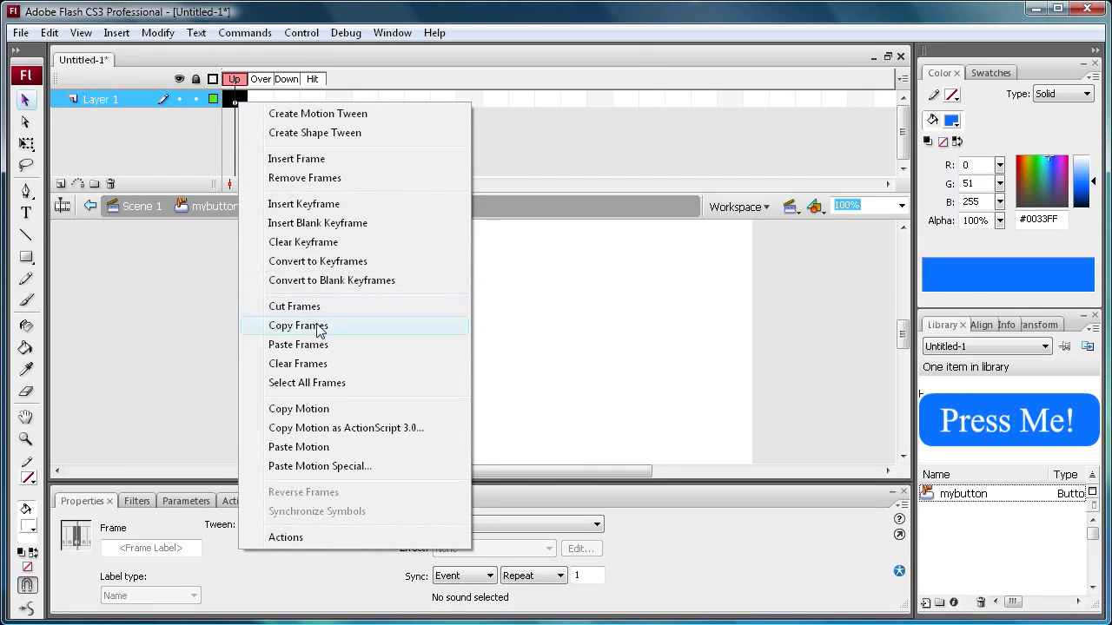
click(319, 327)
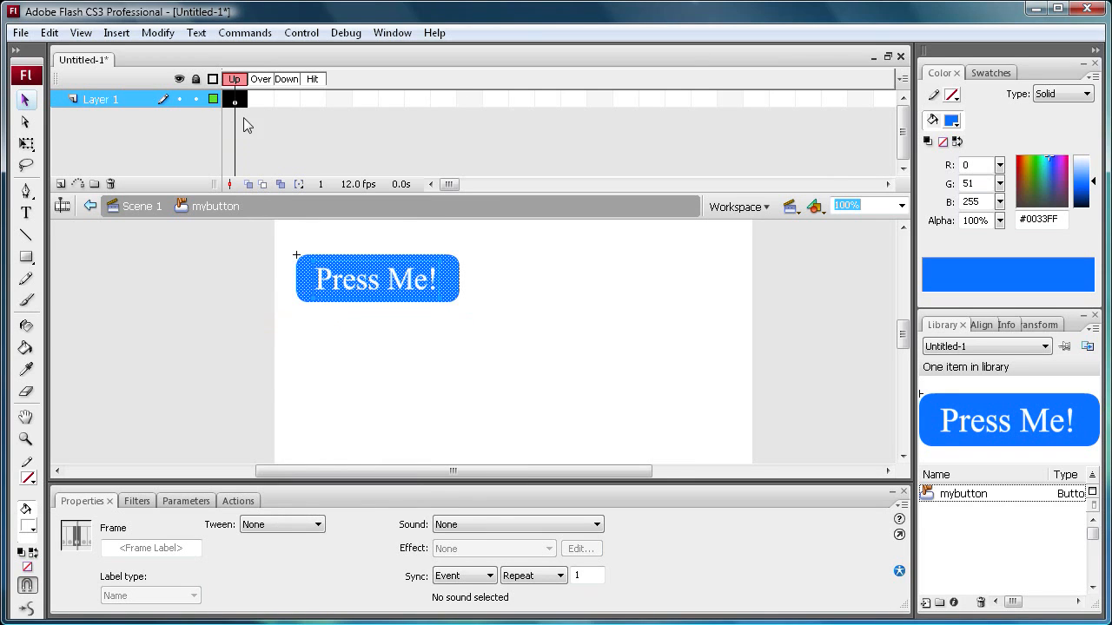
click(264, 102)
right_click(264, 102)
click(321, 342)
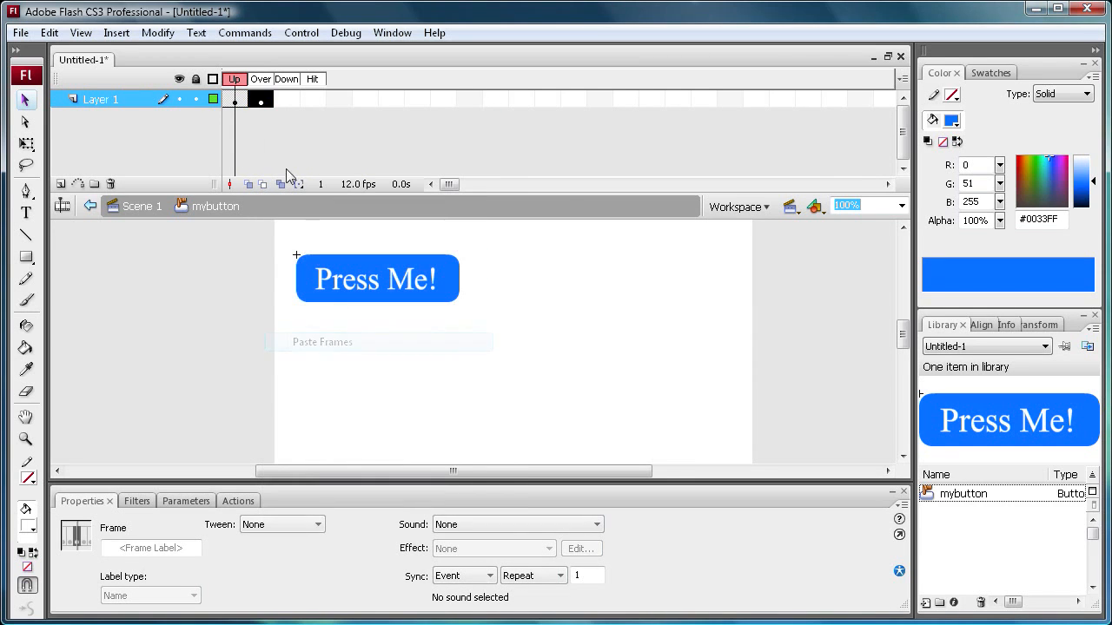
right_click(288, 108)
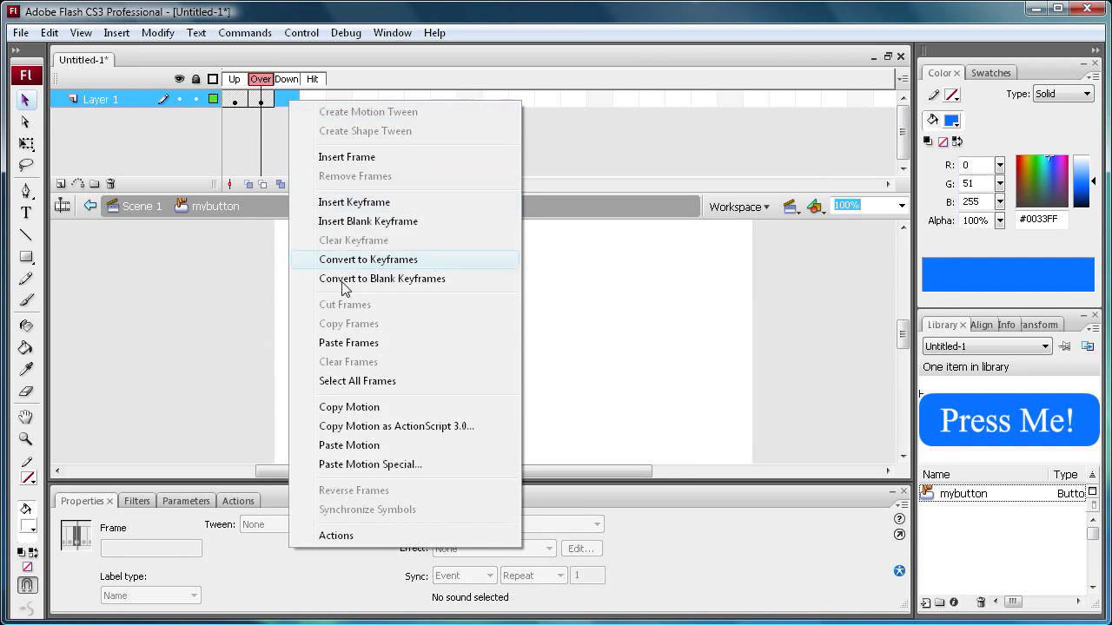
click(363, 339)
click(266, 120)
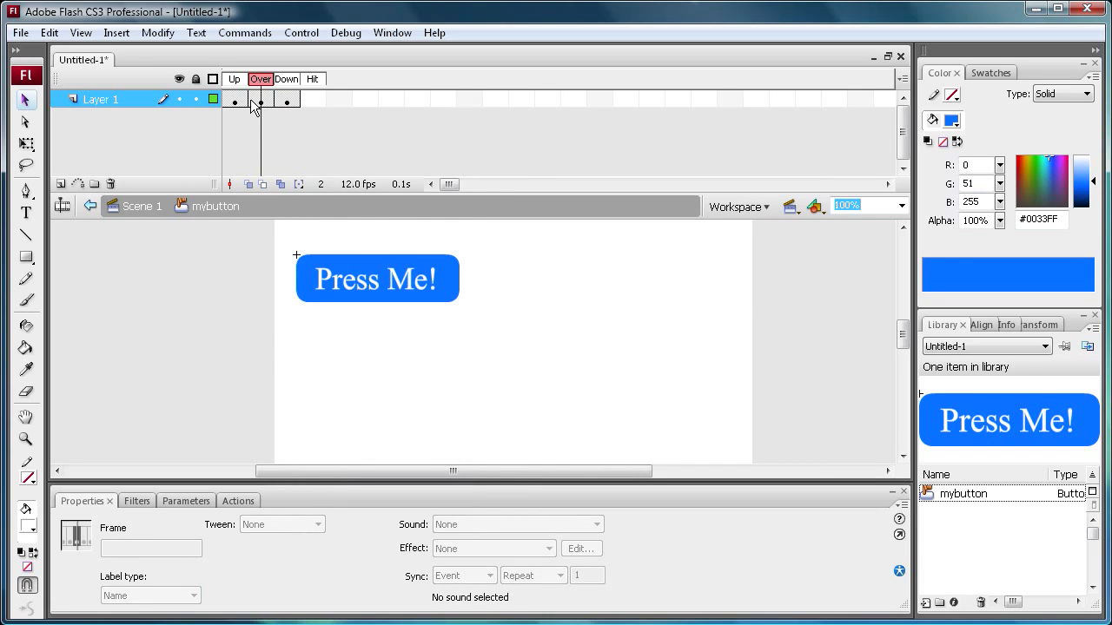
Change the rectangle's fill in the mybutton Over frame to the lighter blue #0066FF.
click(265, 97)
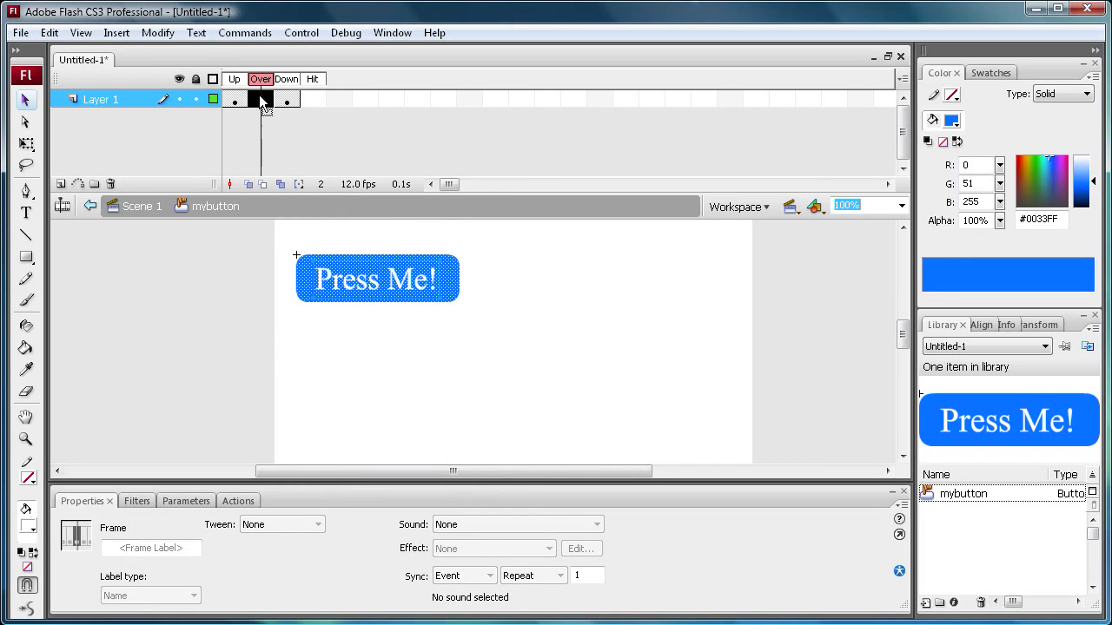
click(301, 284)
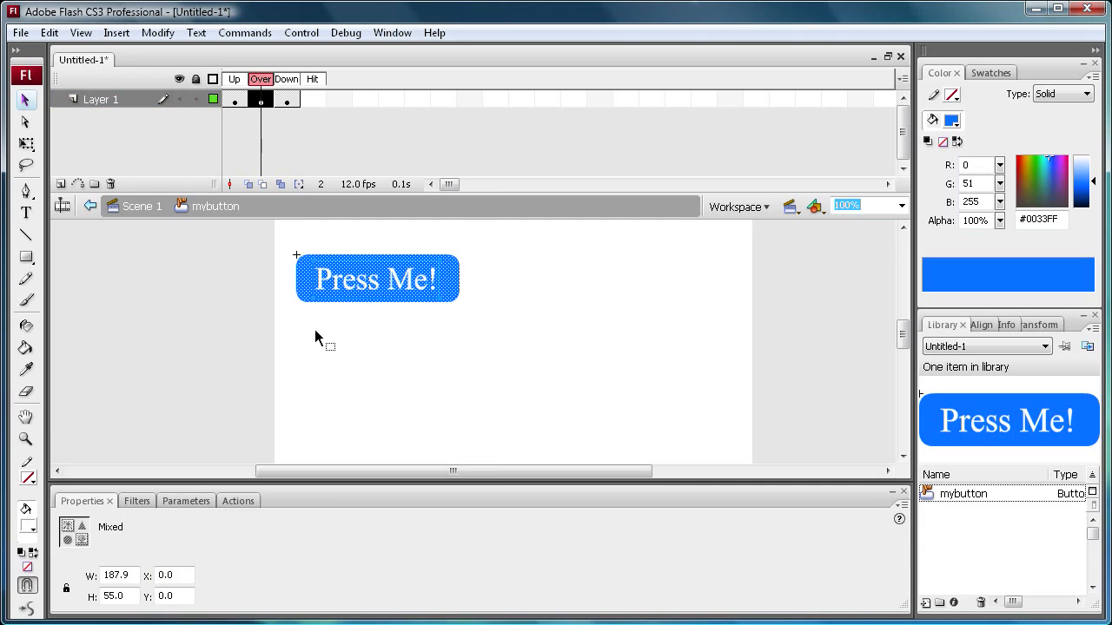
click(315, 335)
click(308, 290)
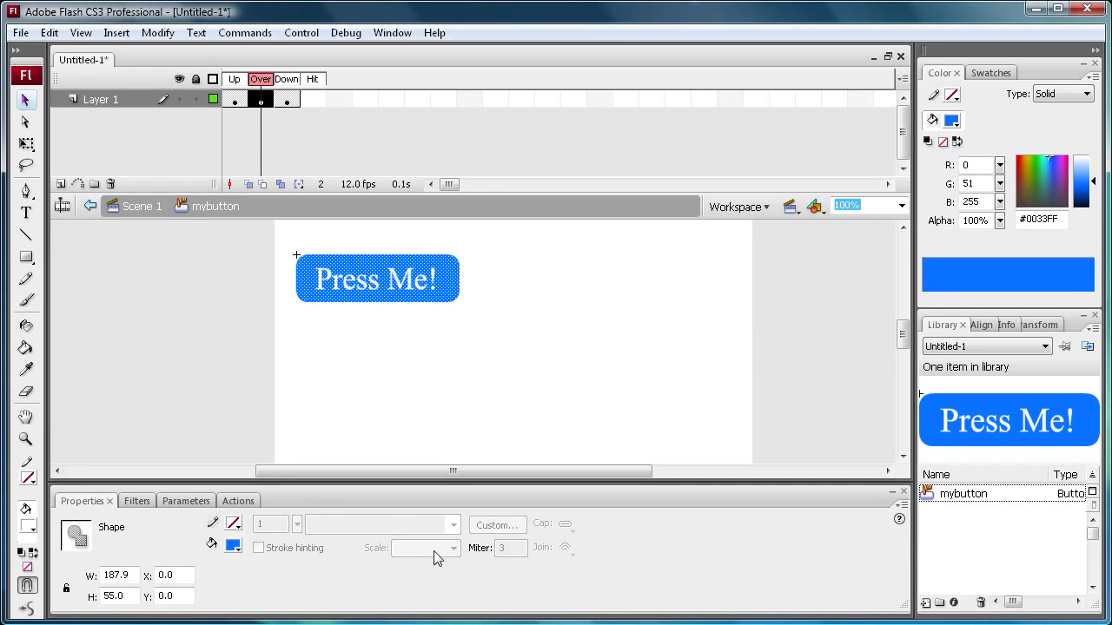
click(233, 545)
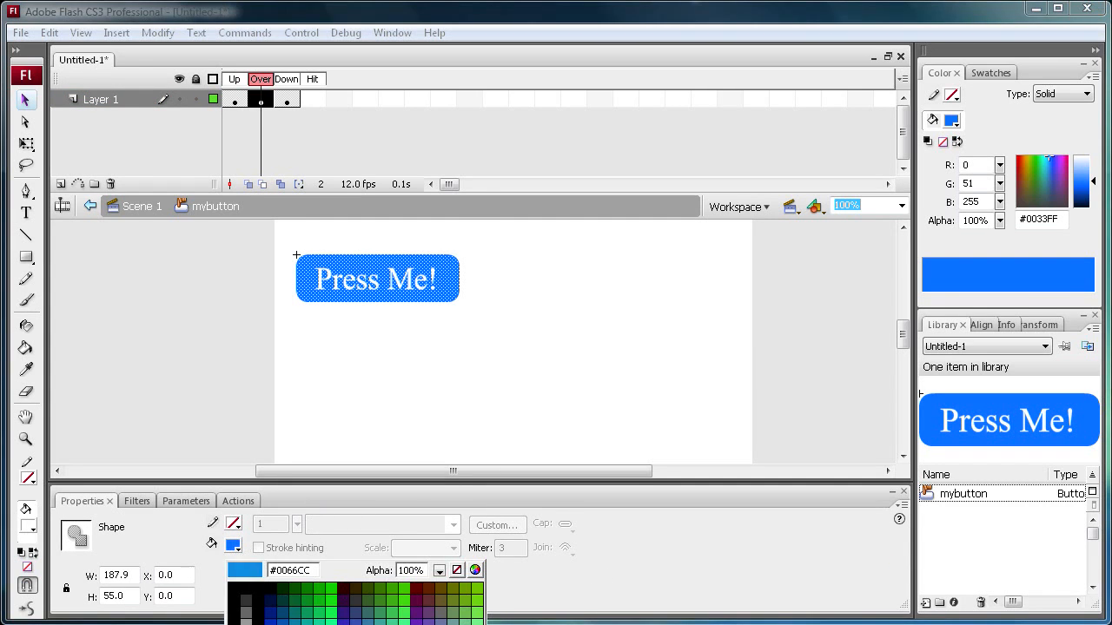
click(306, 606)
click(366, 345)
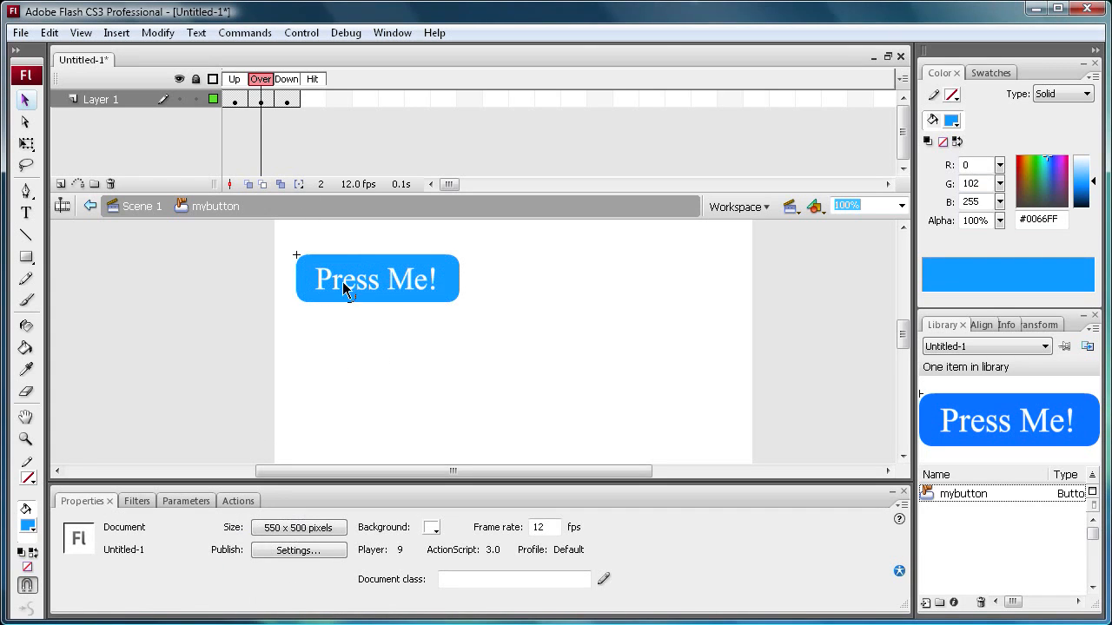
Copy the recoloured Over frame and paste it over the button's Down frame.
mouse_move(262, 79)
mouse_down()
mouse_move(237, 87)
mouse_move(259, 93)
mouse_up()
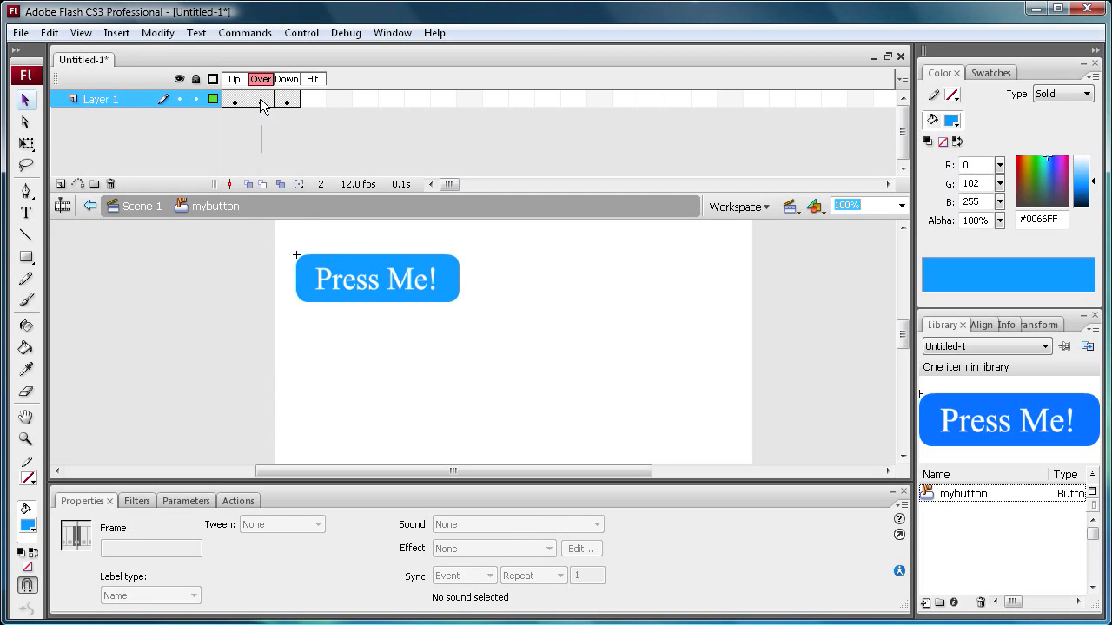
click(263, 102)
right_click(259, 99)
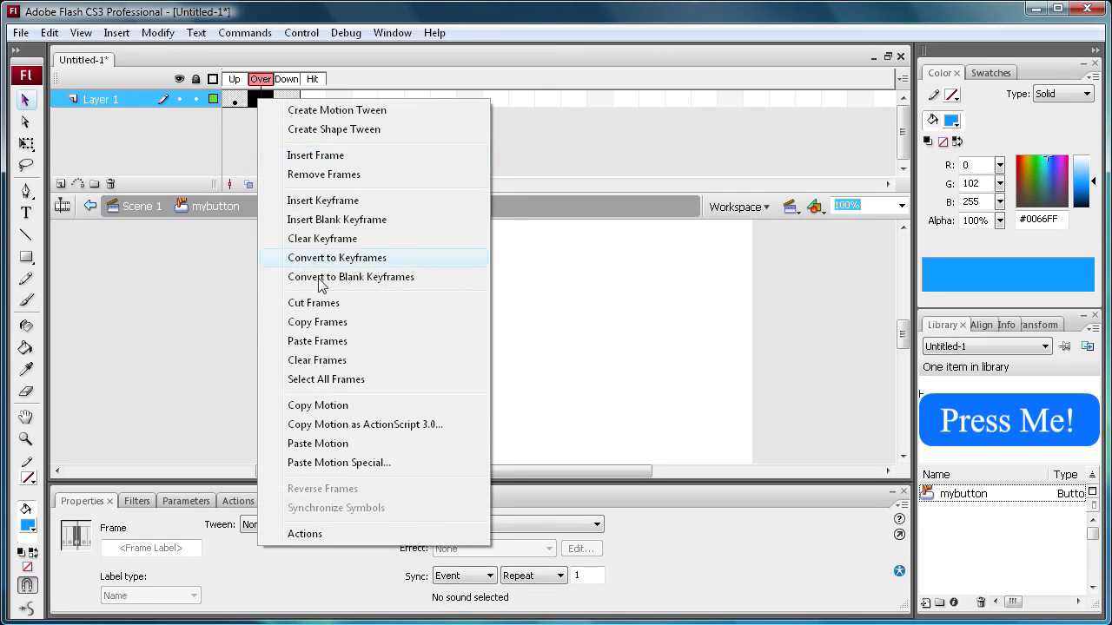
click(336, 323)
click(294, 100)
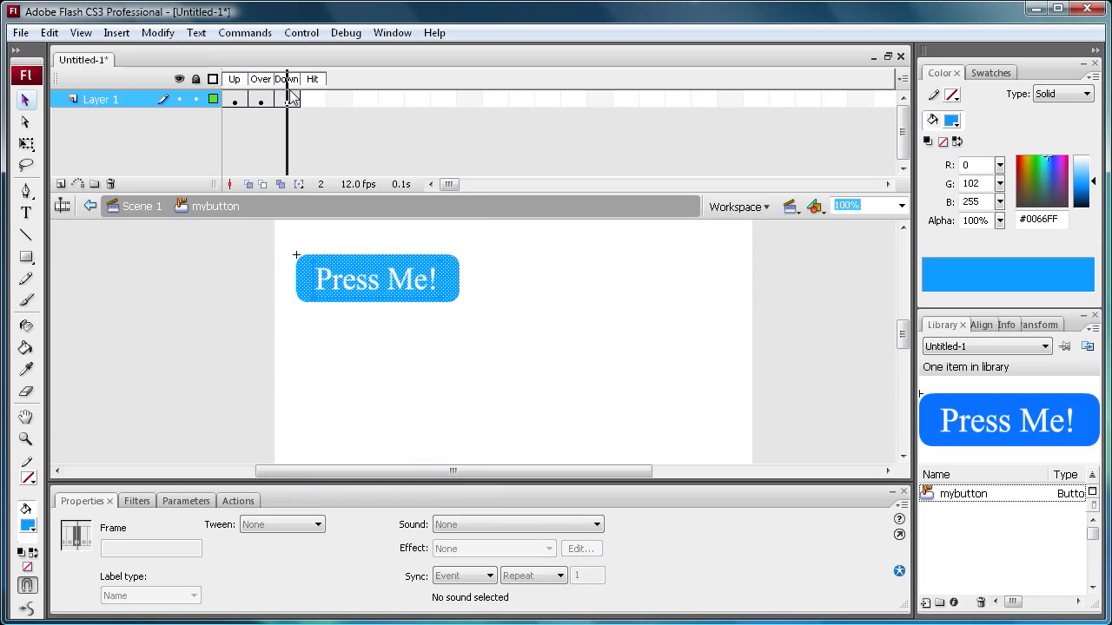
key(ctrl+alt+v)
right_click(290, 102)
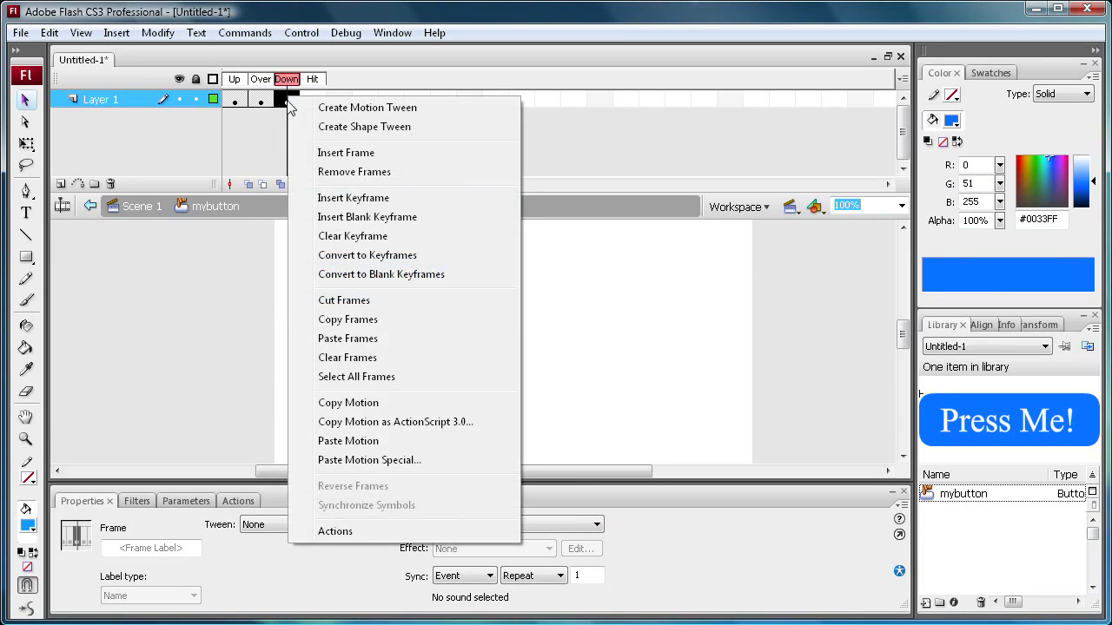
click(382, 339)
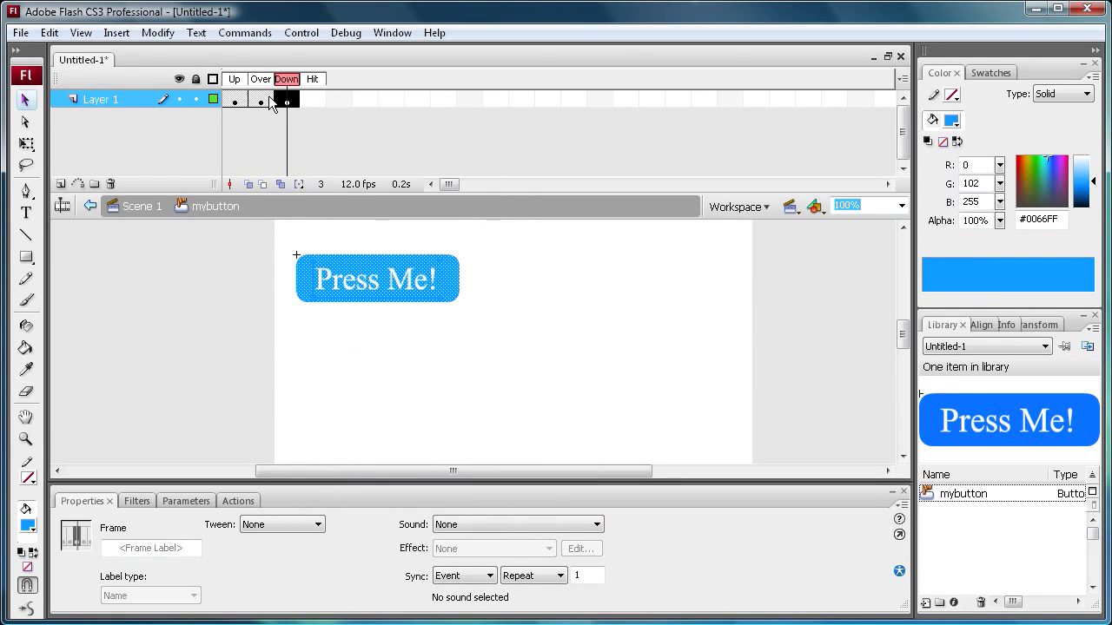
click(268, 102)
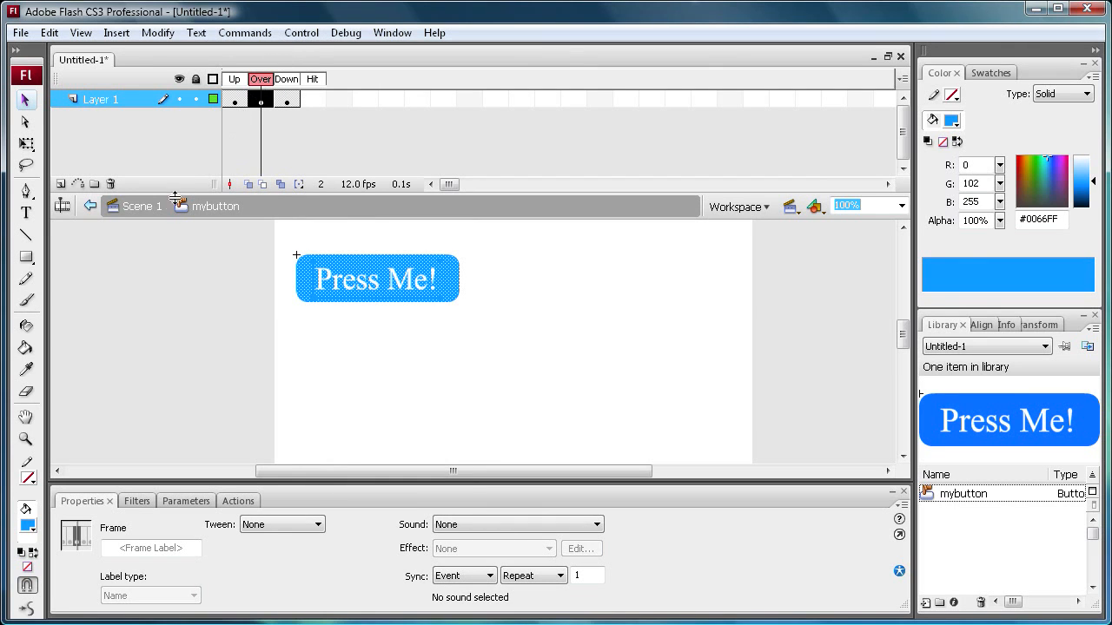
Return to Scene 1 and test the movie, trying the button's rollover and pressed states before closing the preview.
click(136, 209)
click(301, 32)
click(320, 163)
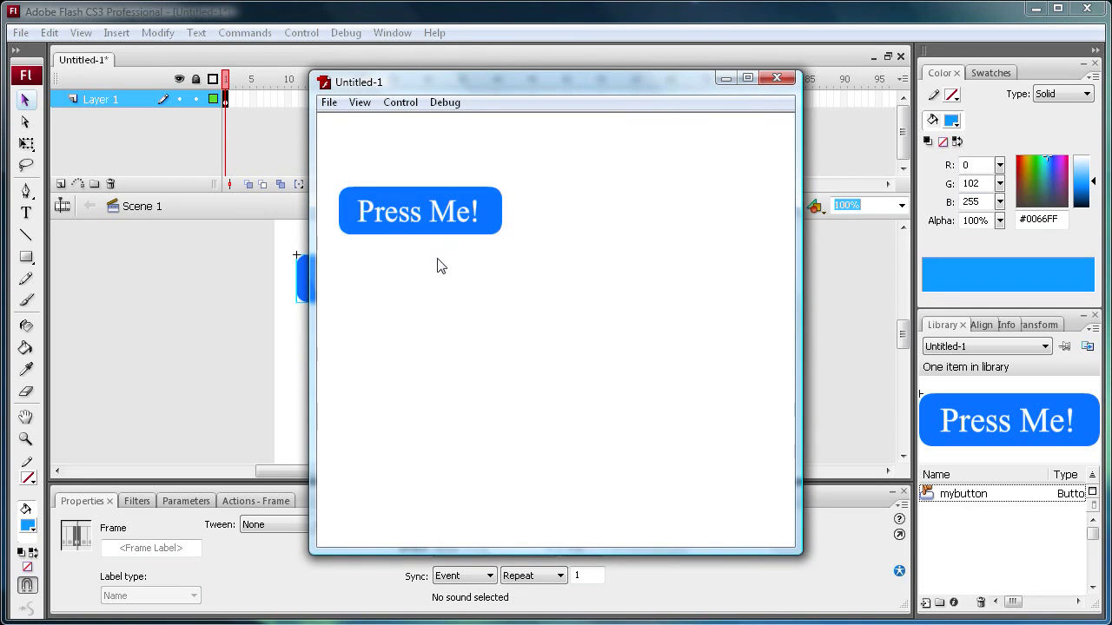
click(428, 235)
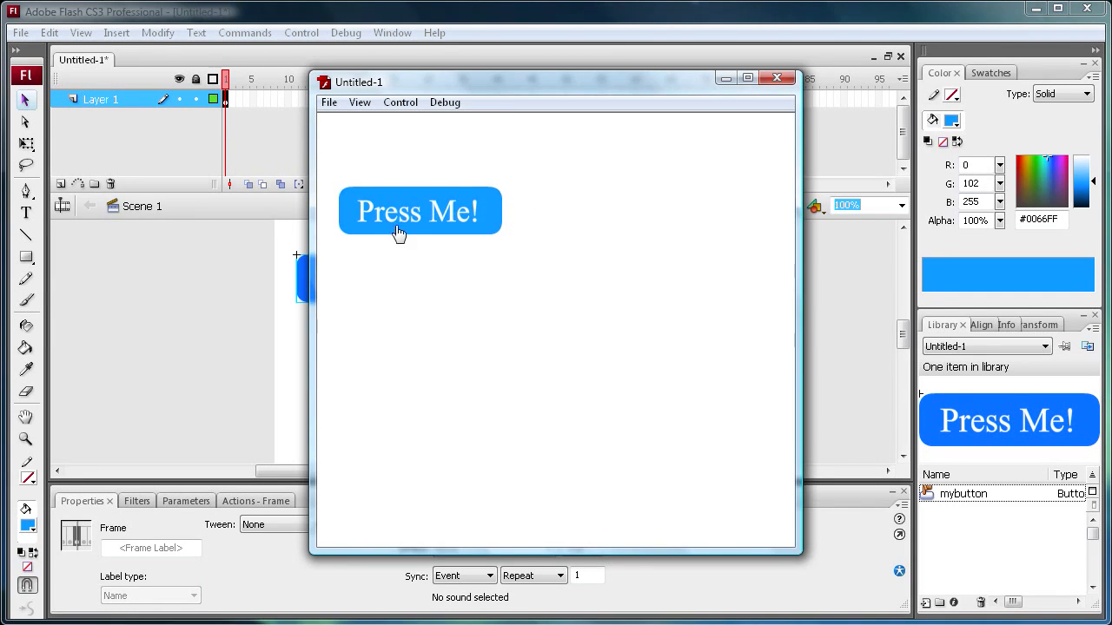
click(786, 83)
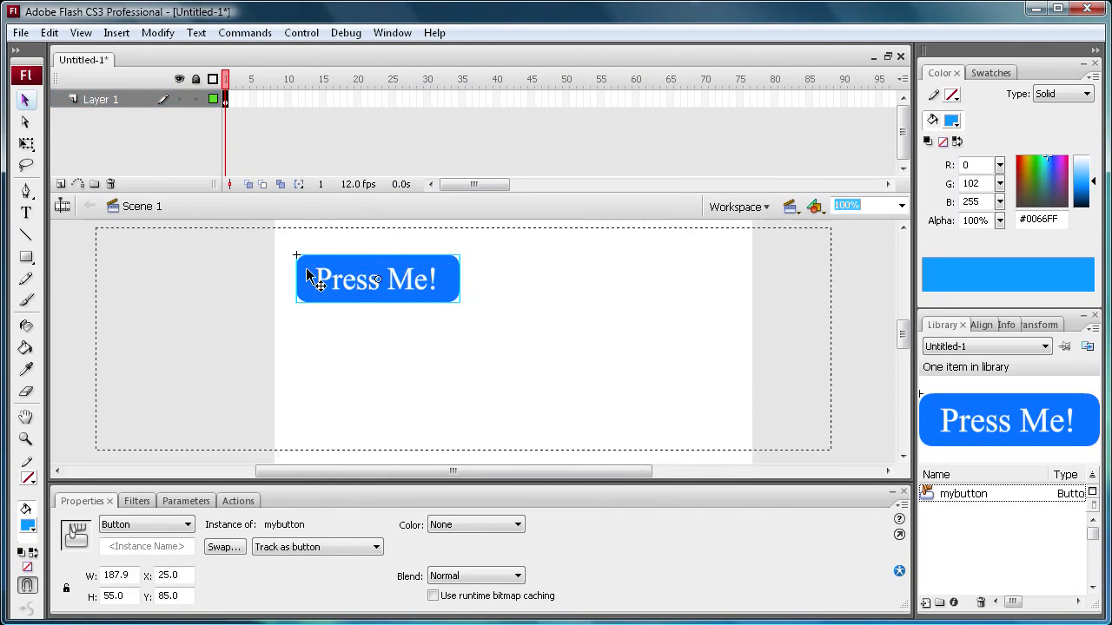
Reopen the mybutton symbol to examine its Down and Hit frames and return to Scene 1.
double_click(317, 288)
click(316, 102)
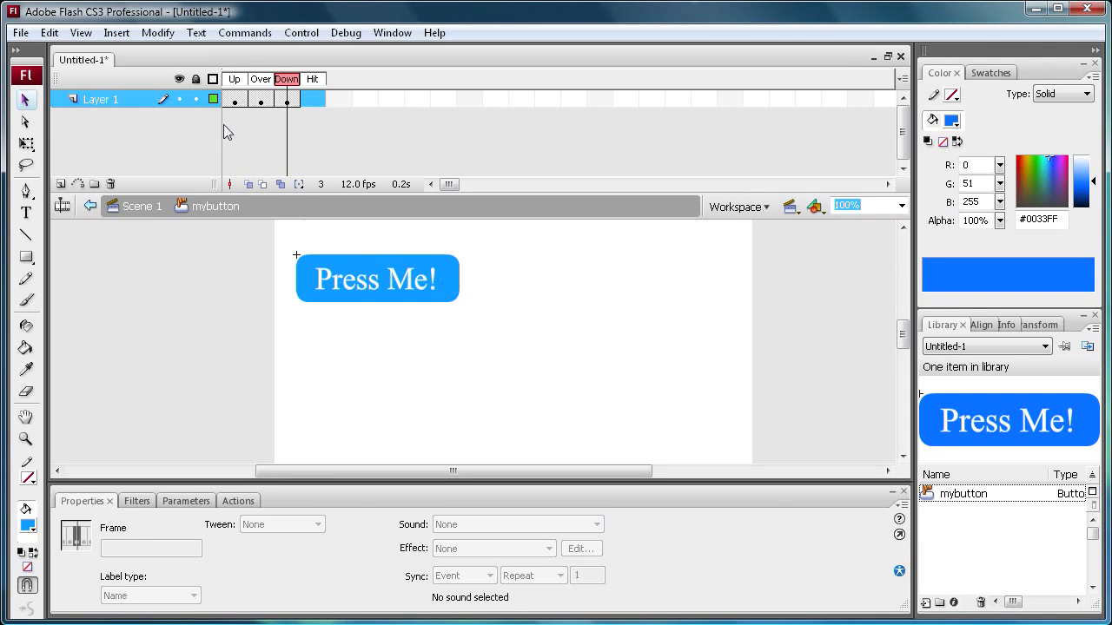
click(449, 340)
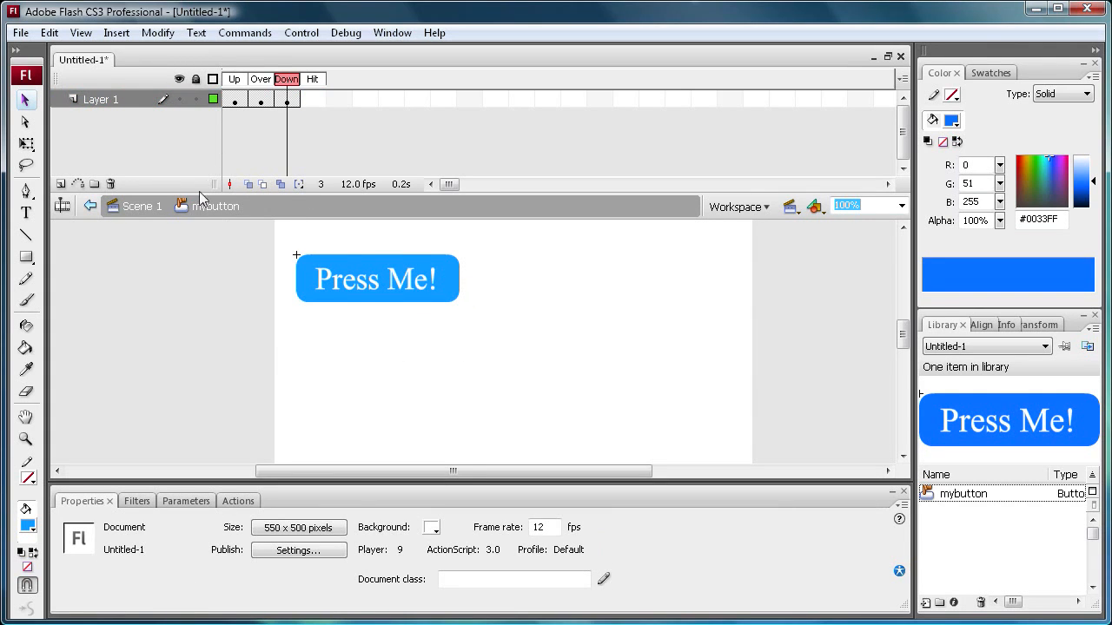
click(149, 212)
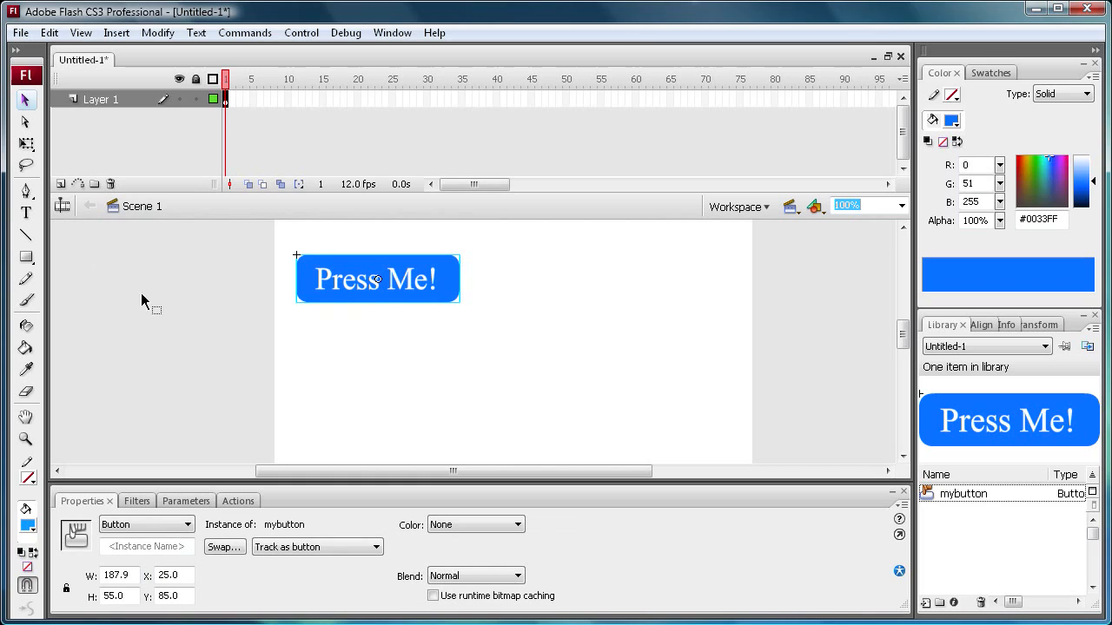
click(409, 402)
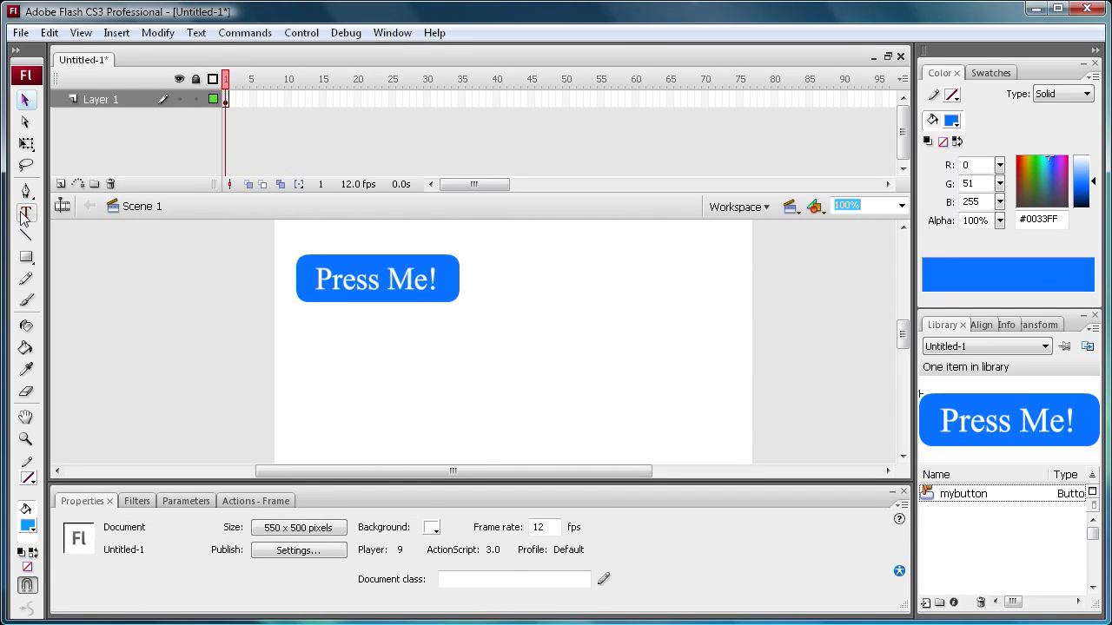
Set up the Text tool with the Webdings font, size 150 and dark gray colour #666666.
click(26, 214)
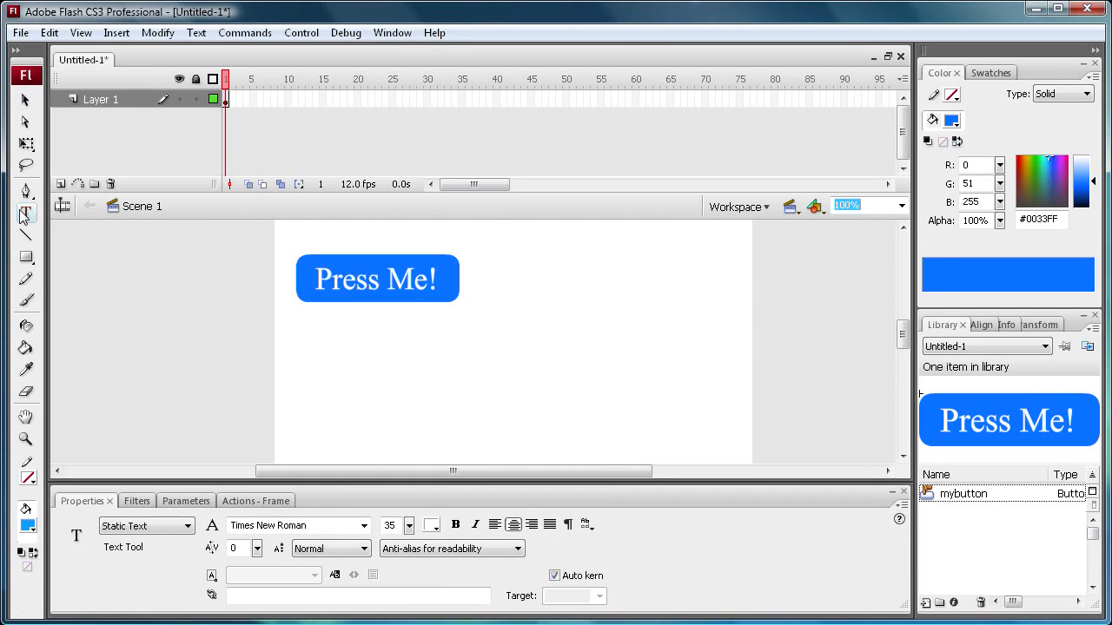
click(364, 526)
scroll(267, 575, down, 8)
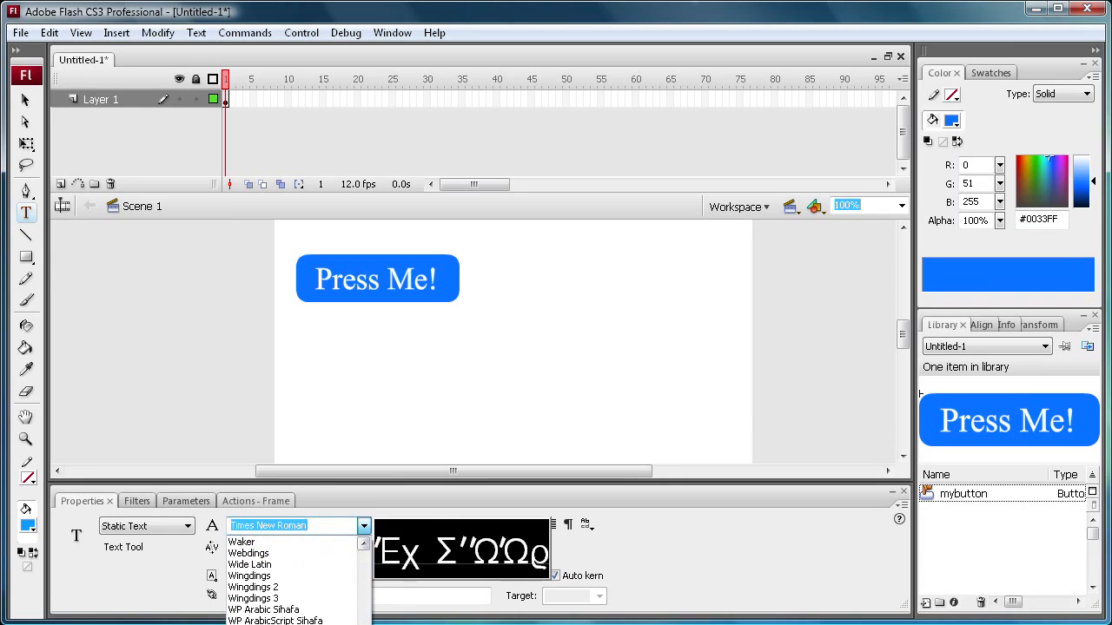
scroll(267, 575, up, 2)
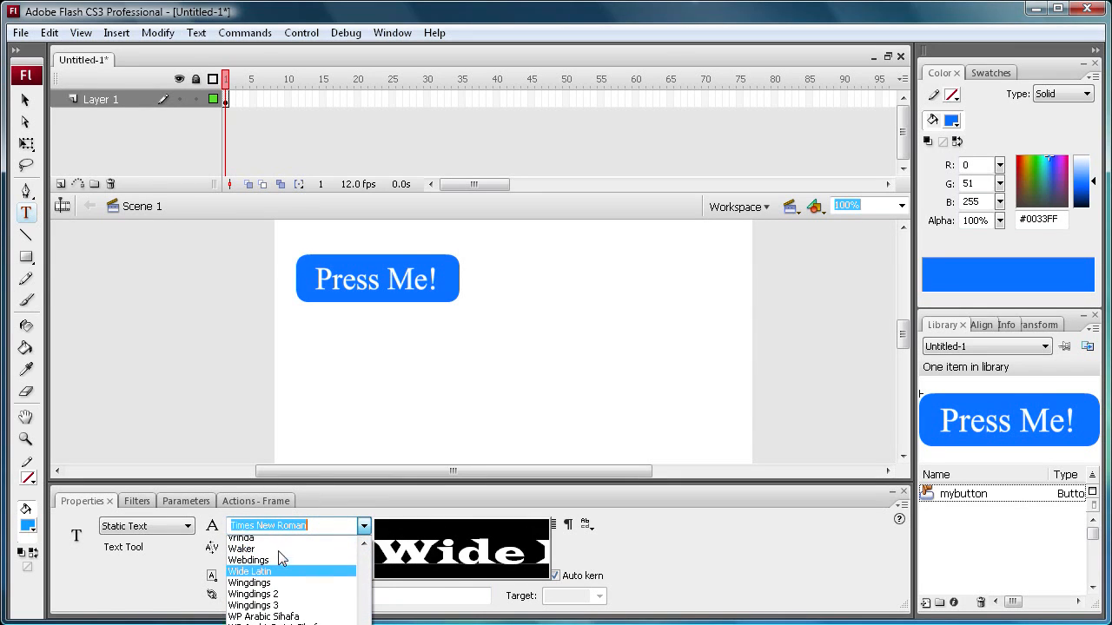
click(277, 576)
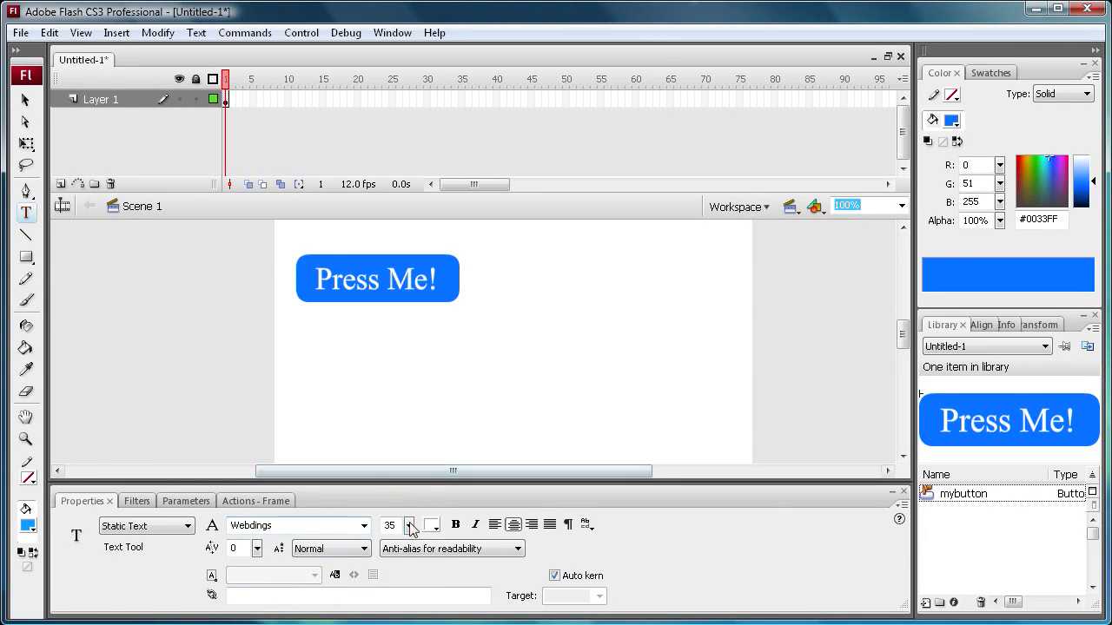
drag(410, 528, 412, 460)
drag(398, 521, 349, 519)
click(431, 525)
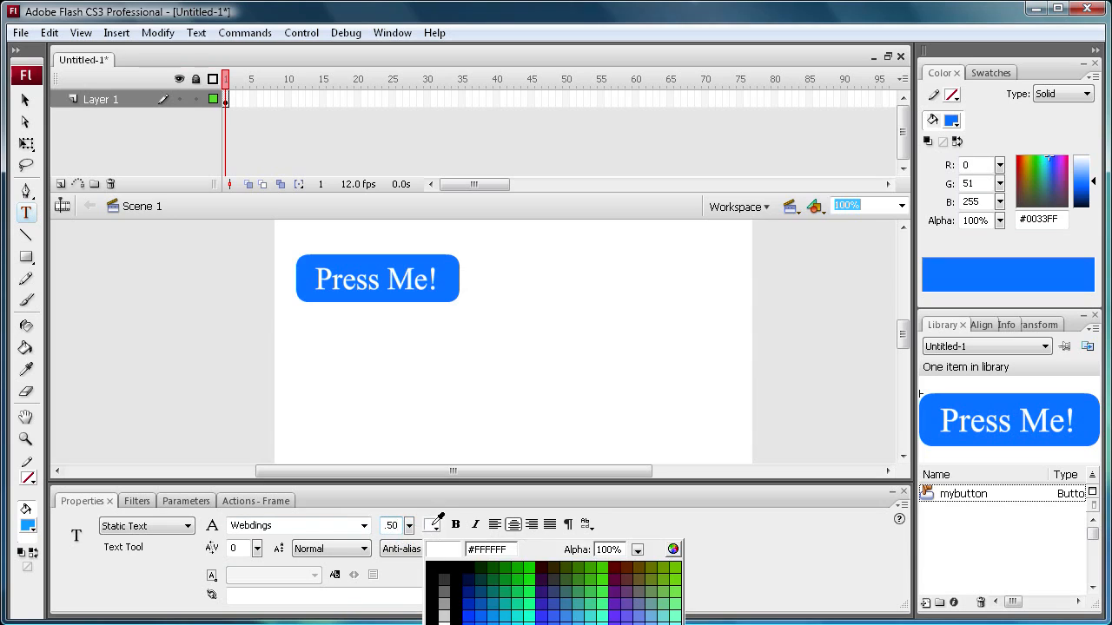
click(443, 593)
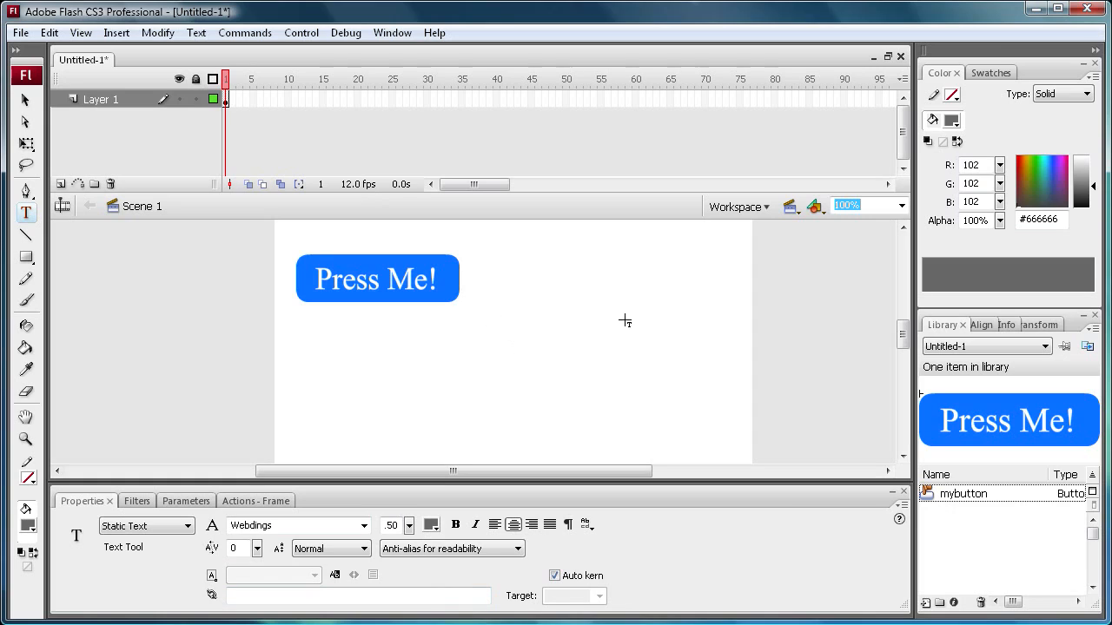
Add a right-pointing triangle using Webdings character 4 and place it below the blue button at about X 39, Y 155.
click(550, 253)
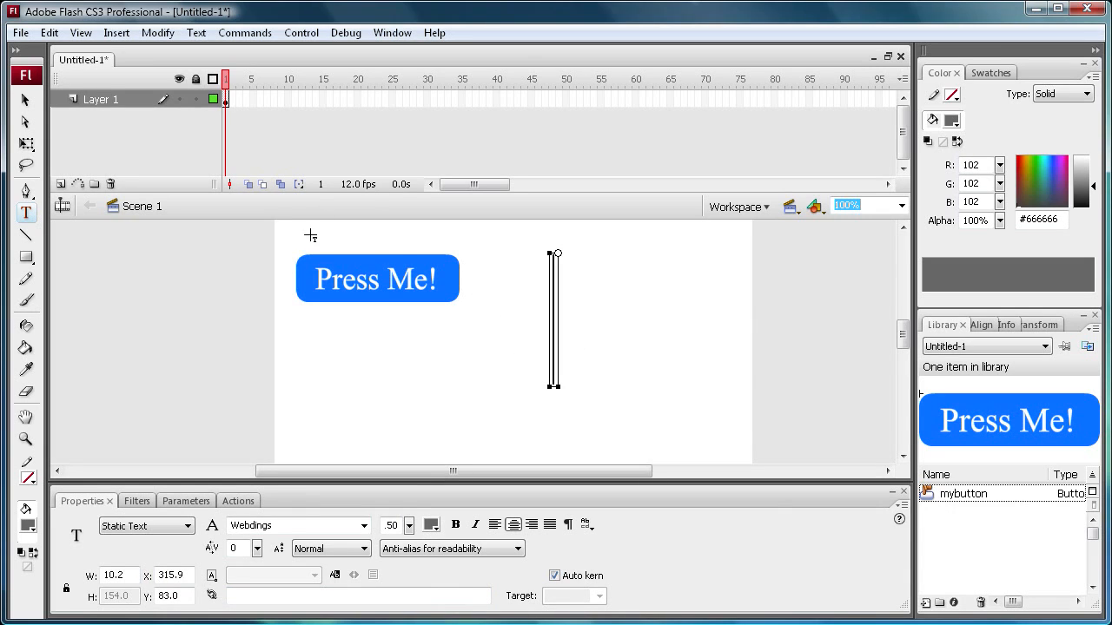
text(3)
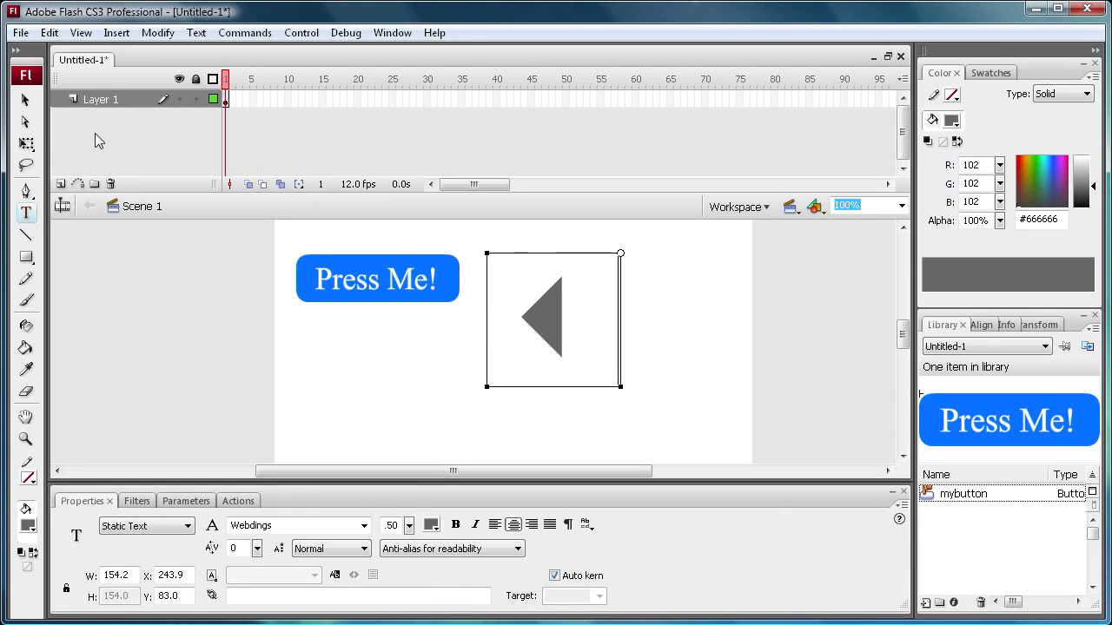
key(BackSpace)
text(4)
click(26, 101)
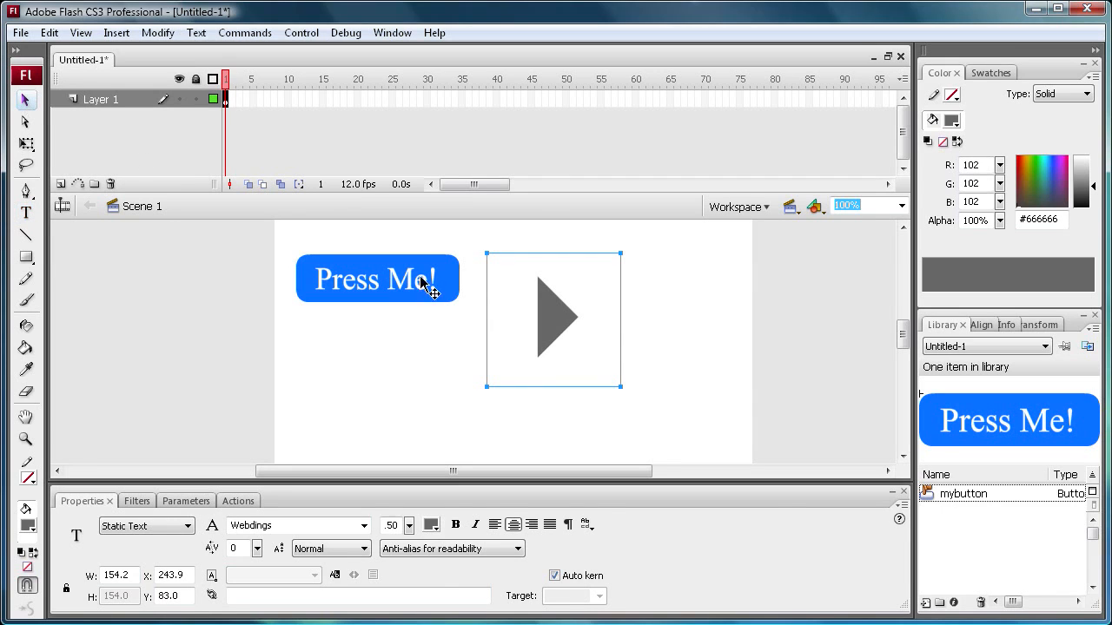
drag(543, 317, 360, 375)
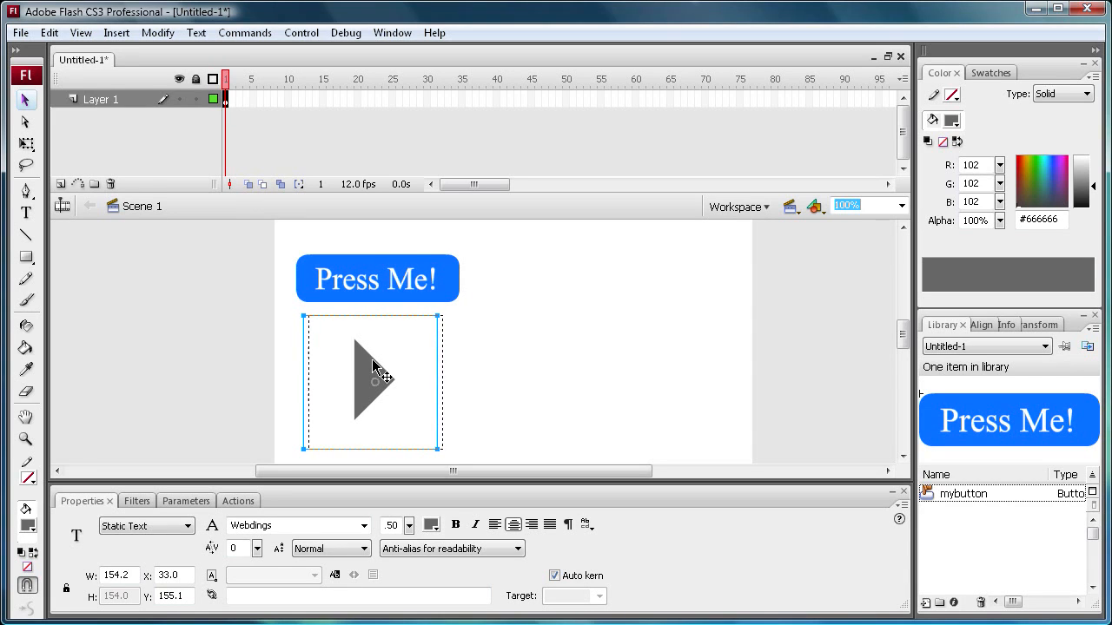
drag(372, 359, 373, 375)
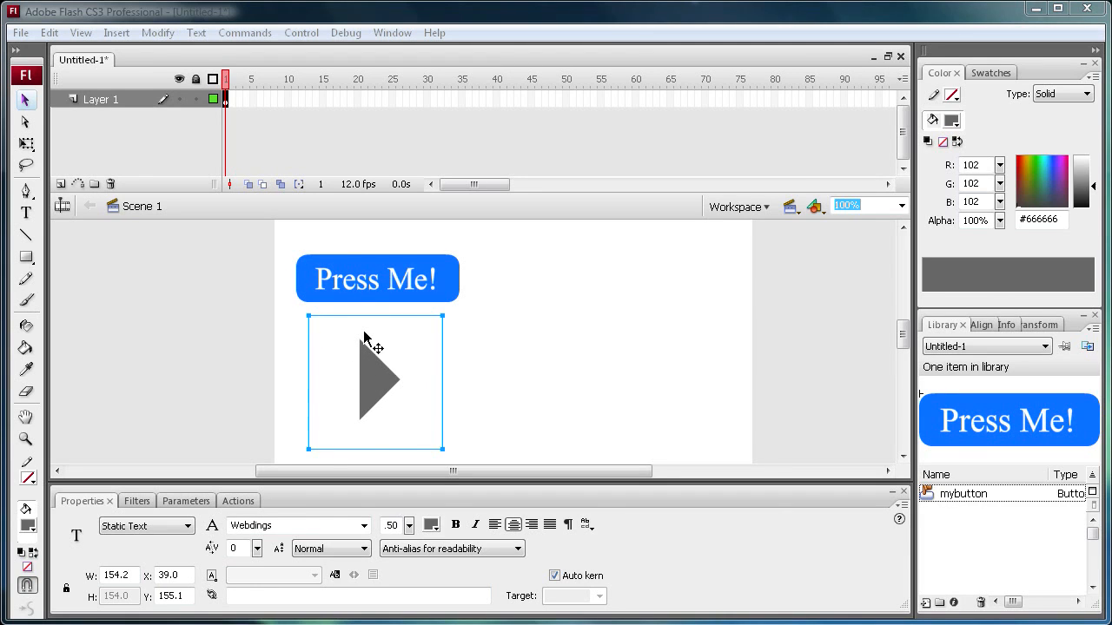
Convert the gray triangle text into a Button symbol named mybutton2.
click(378, 382)
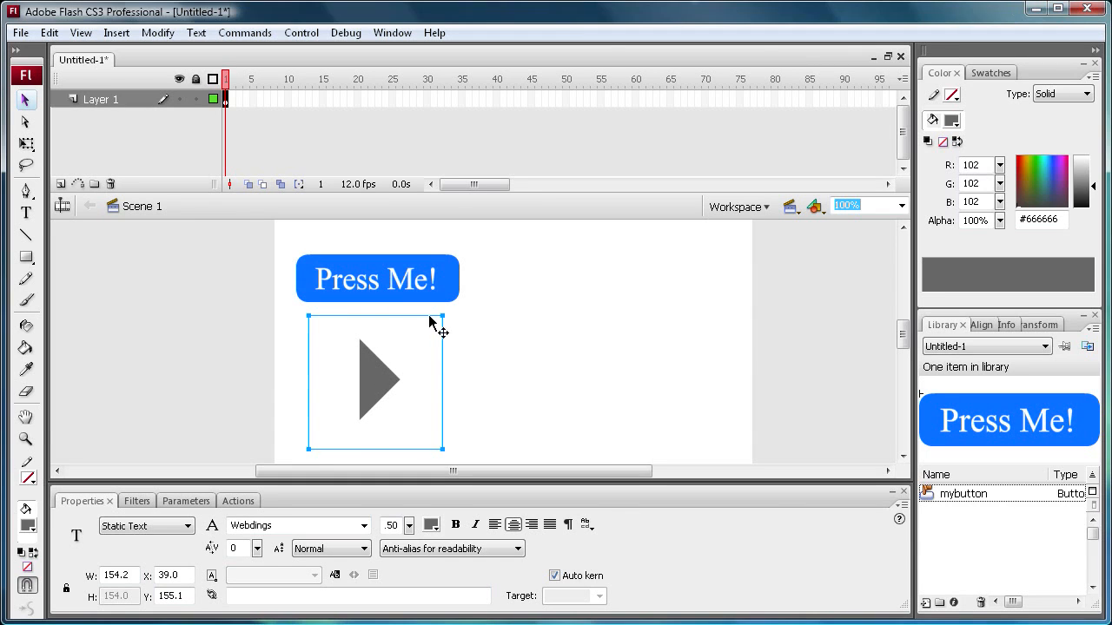
key(F8)
click(659, 270)
drag(659, 271, 568, 273)
text(mybutton2)
click(864, 270)
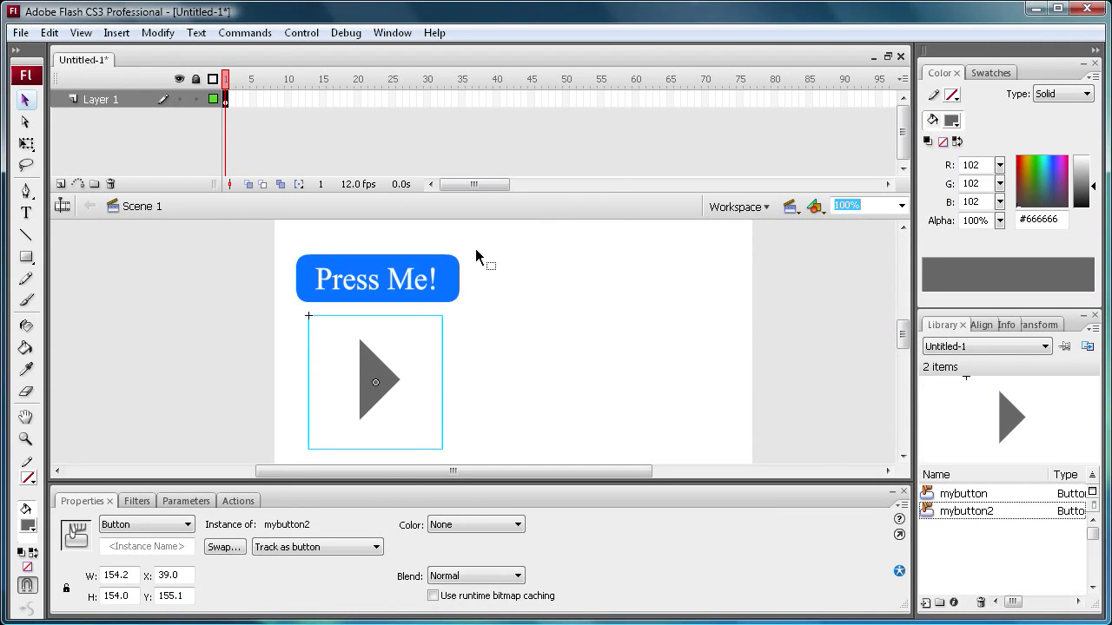
Open mybutton2 for editing and copy its Up frame into the Over, Down and Hit frames.
double_click(341, 363)
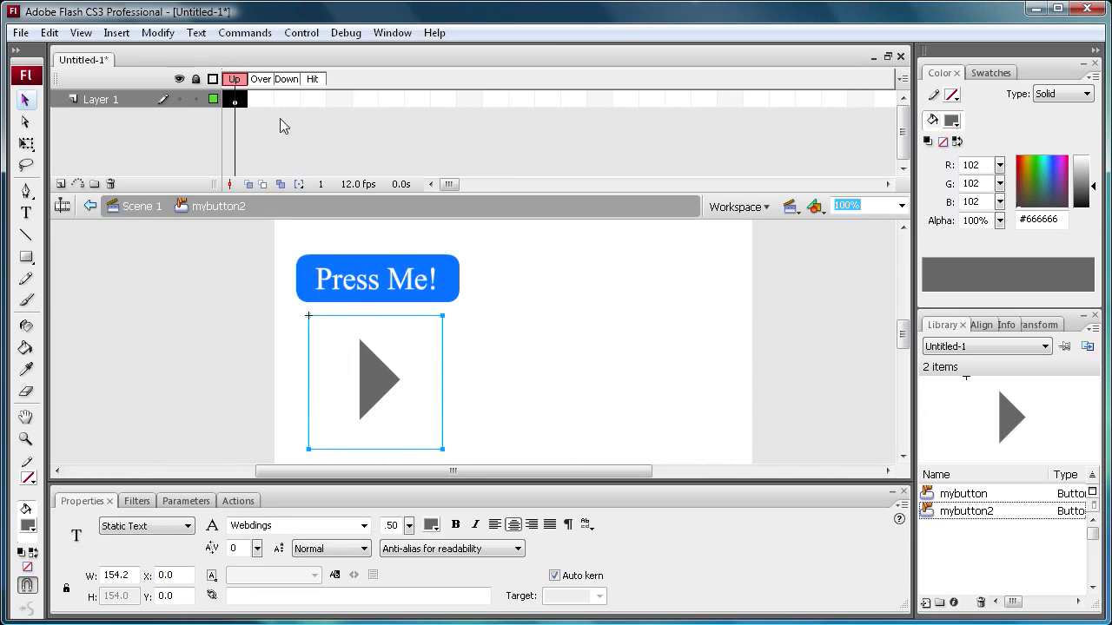
right_click(237, 100)
click(324, 321)
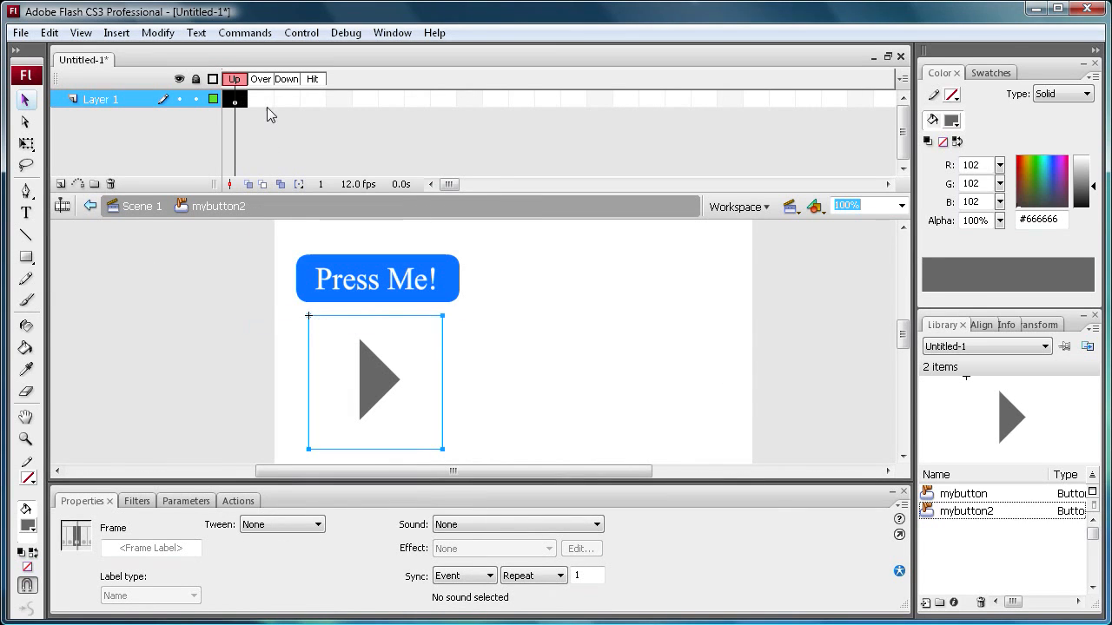
click(290, 100)
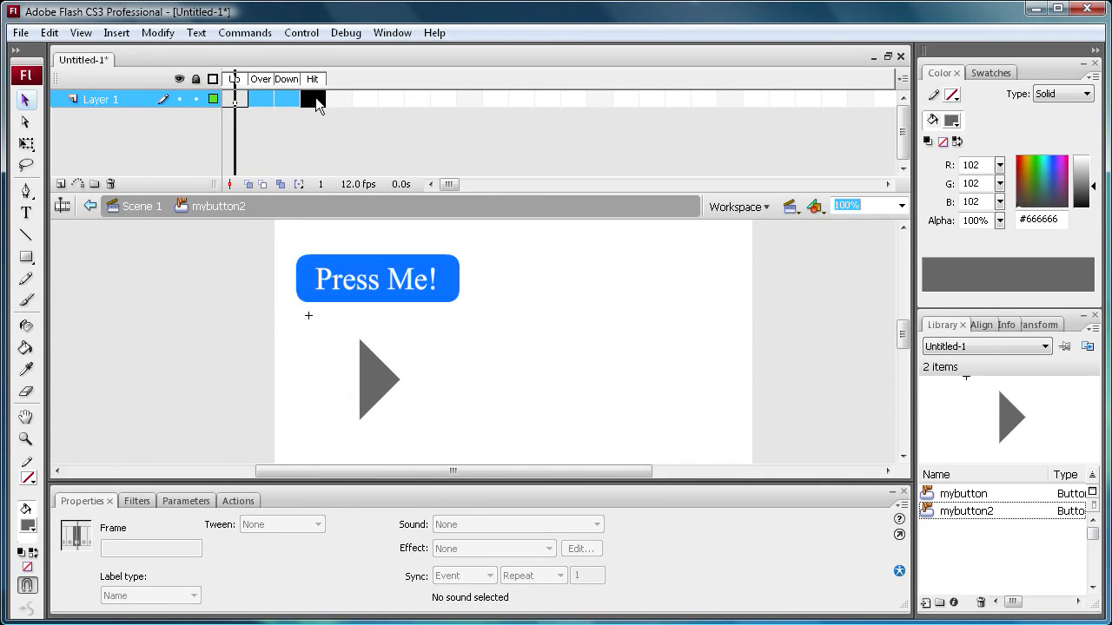
right_click(258, 94)
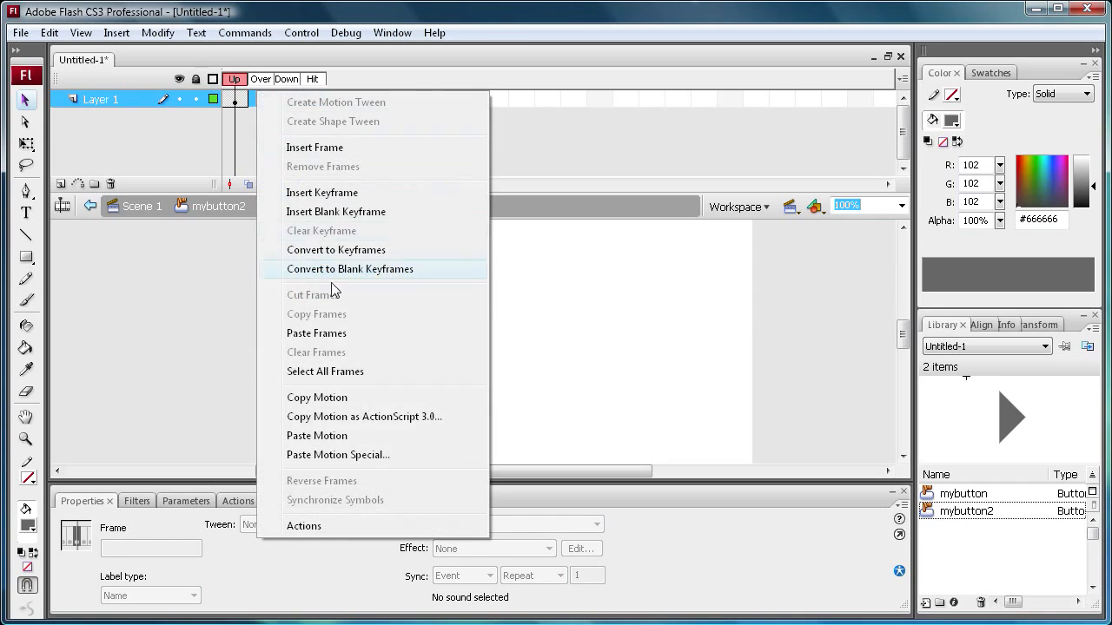
click(335, 335)
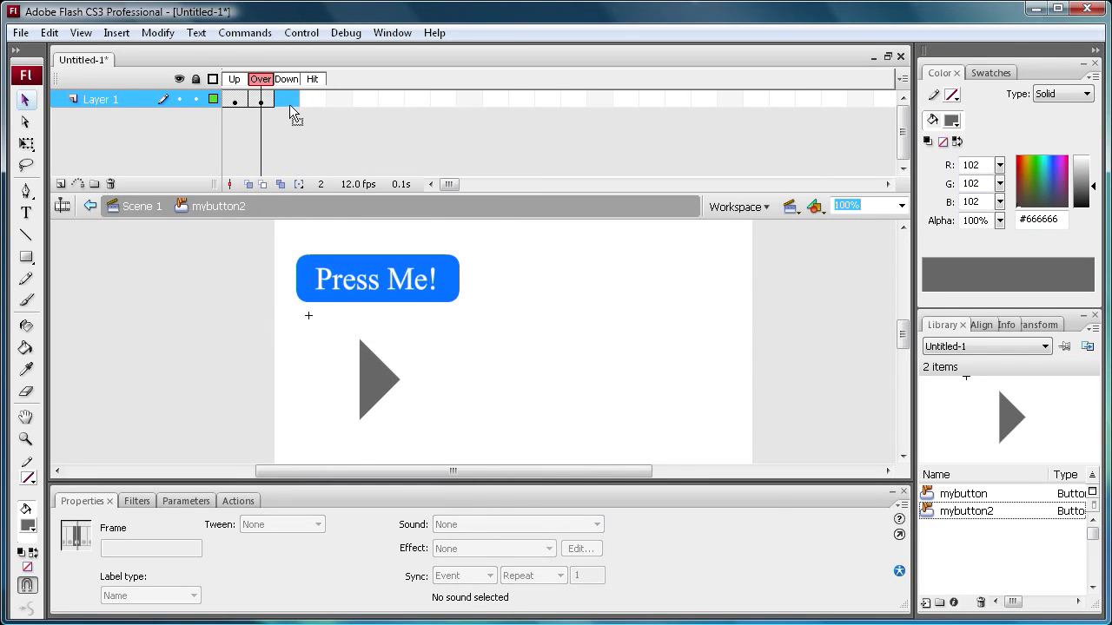
right_click(290, 105)
click(345, 349)
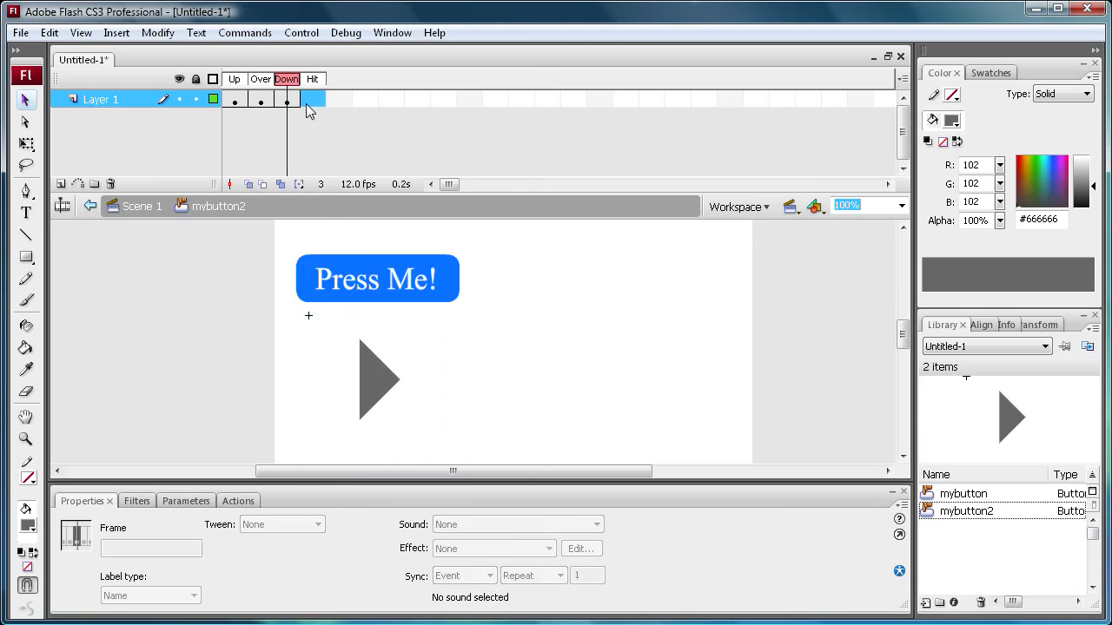
right_click(306, 103)
click(348, 347)
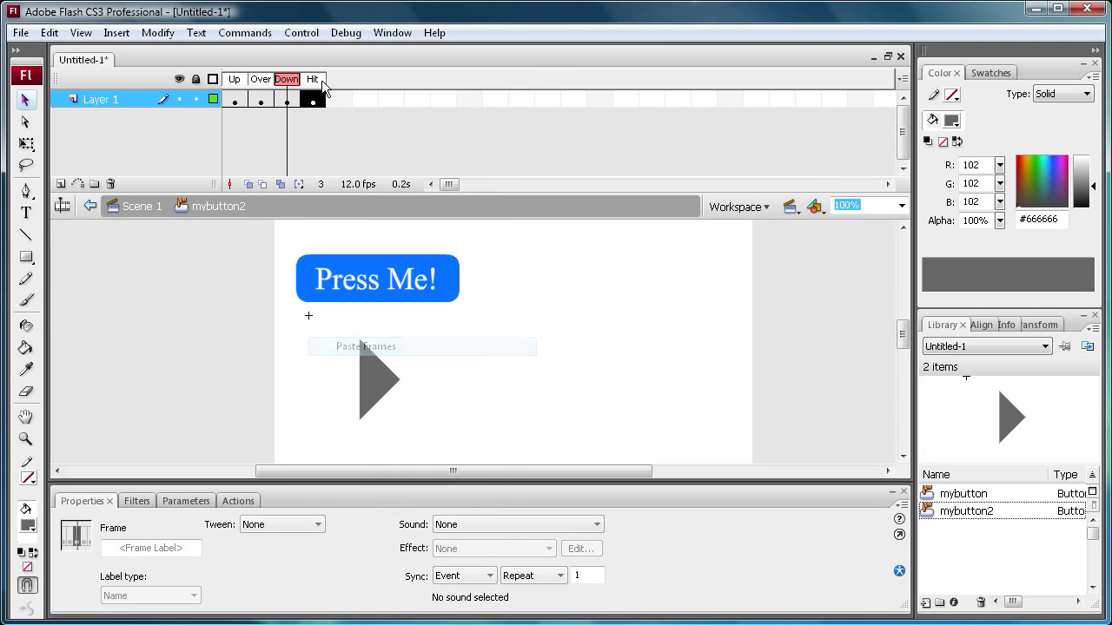
Recolour the triangle on mybutton2's Over frame to light gray #999999 and compare it with the Up frame.
click(235, 99)
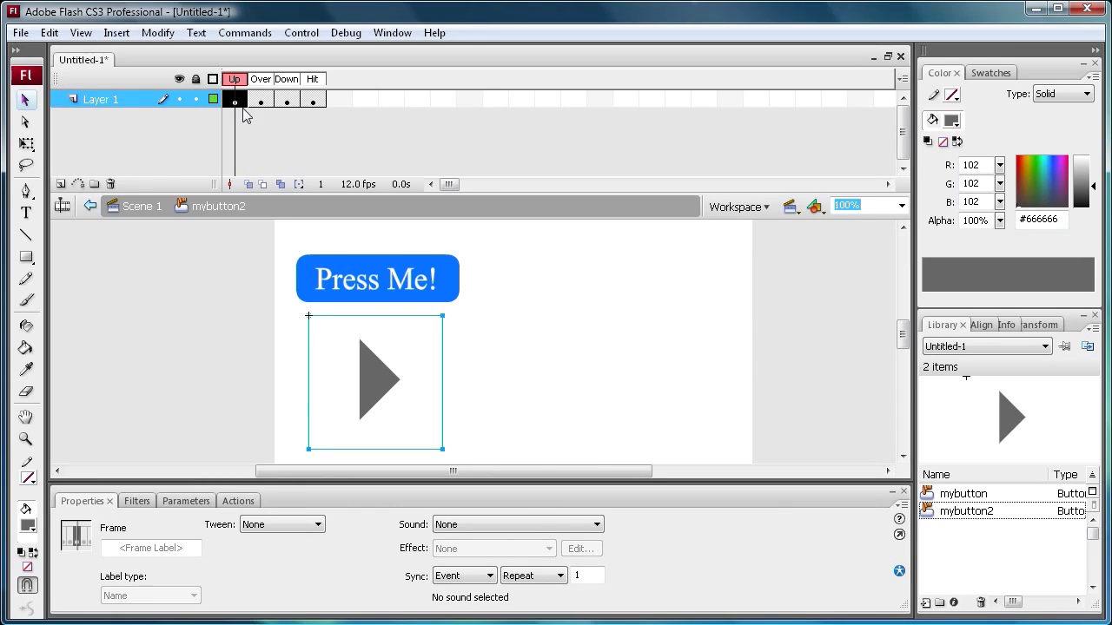
click(258, 103)
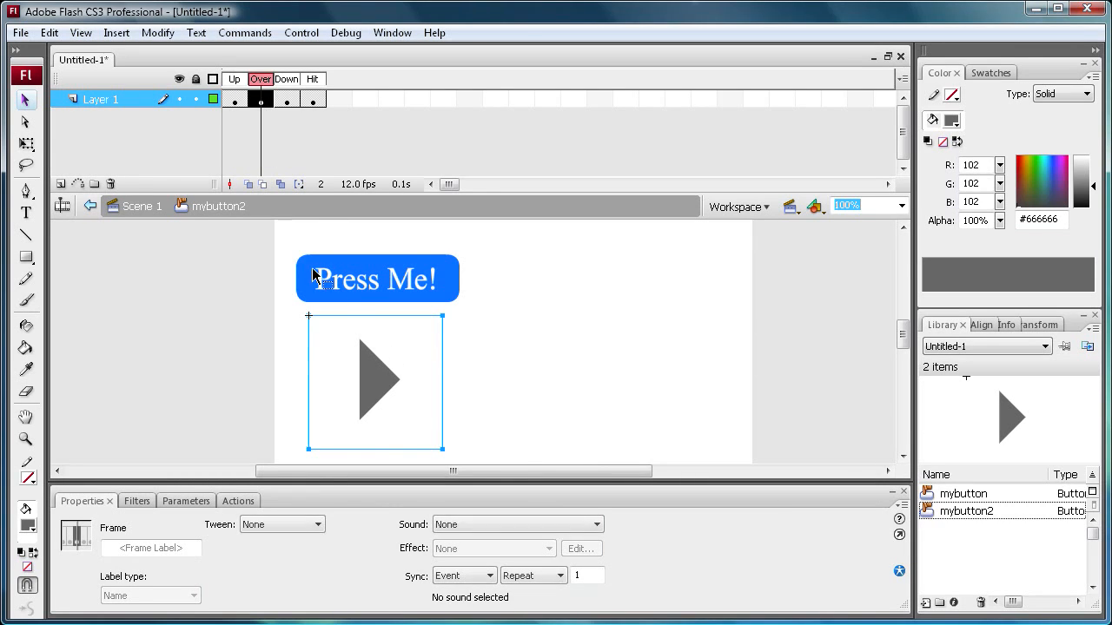
click(368, 358)
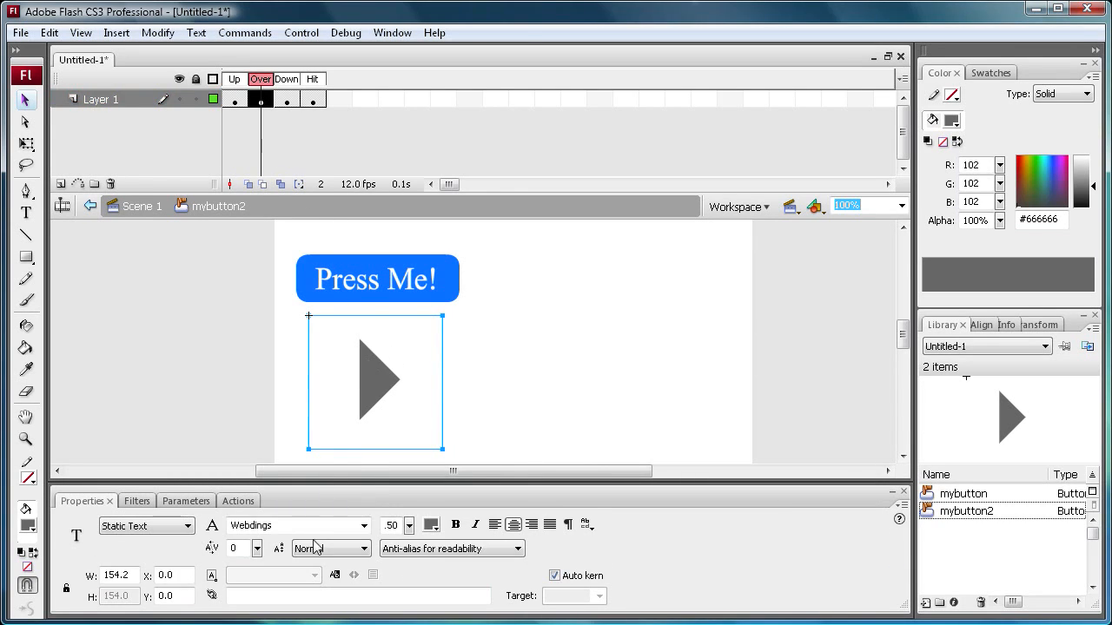
click(431, 525)
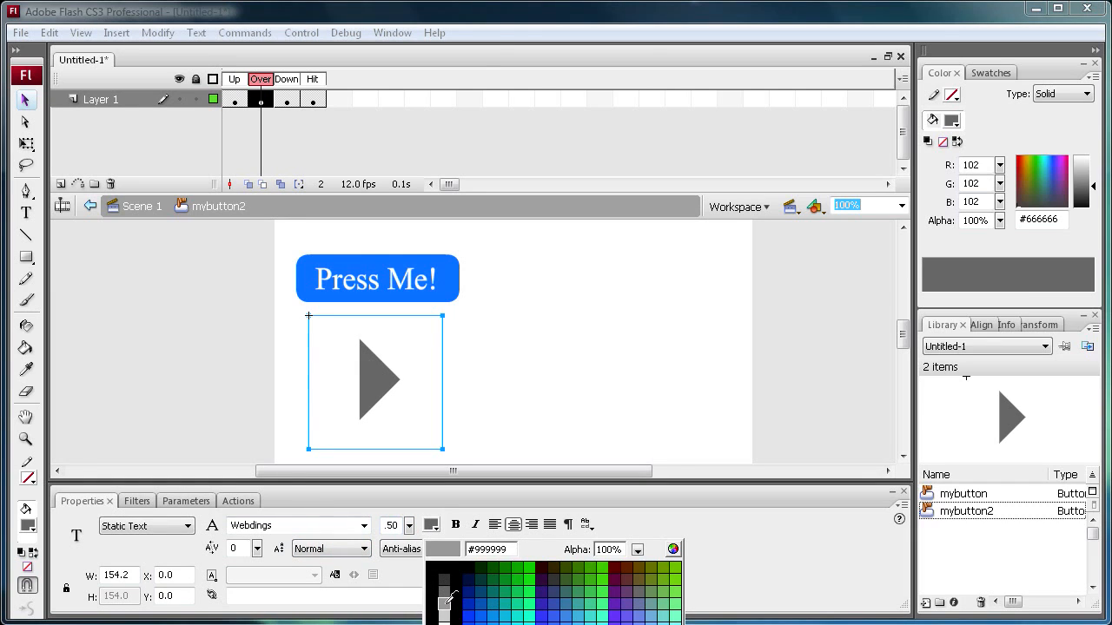
click(444, 601)
click(261, 97)
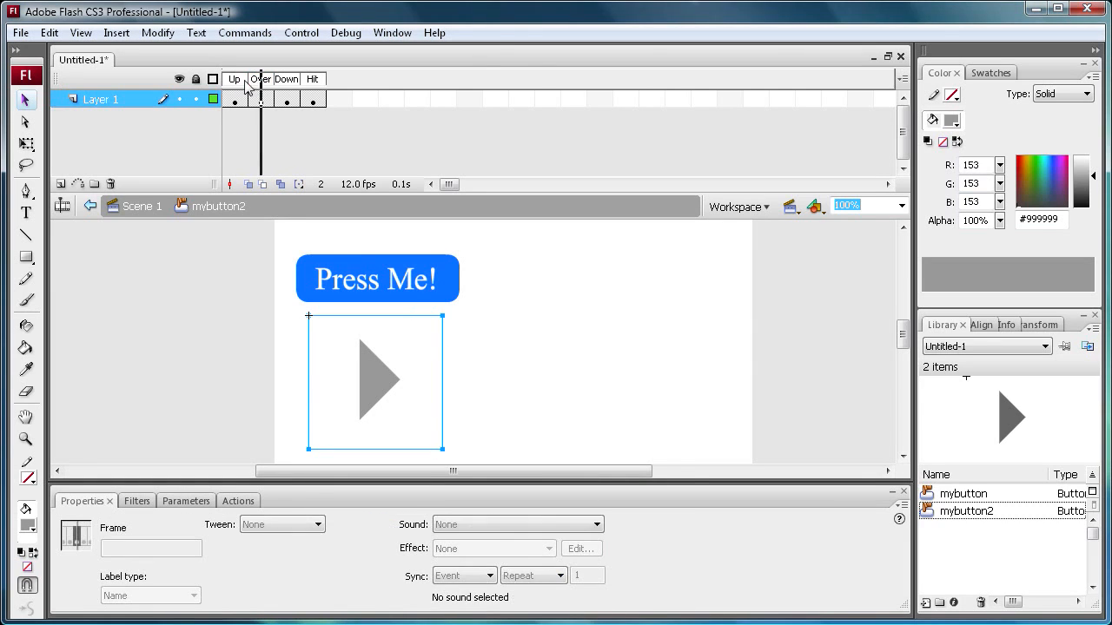
click(241, 83)
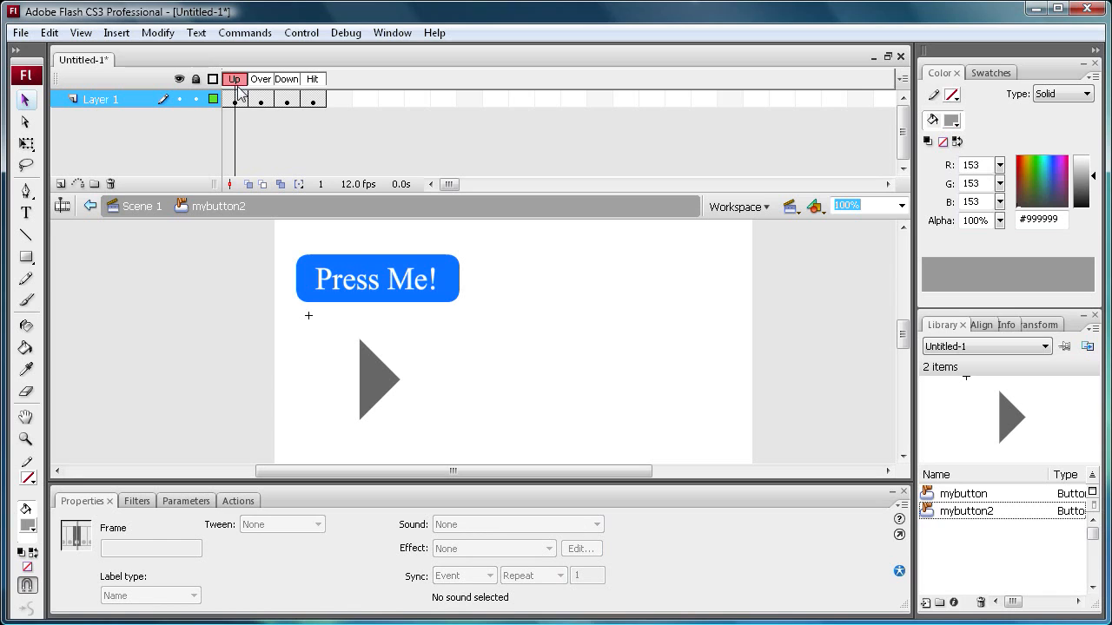
Test the movie to check the triangle button's rollover effect and close the preview.
click(295, 33)
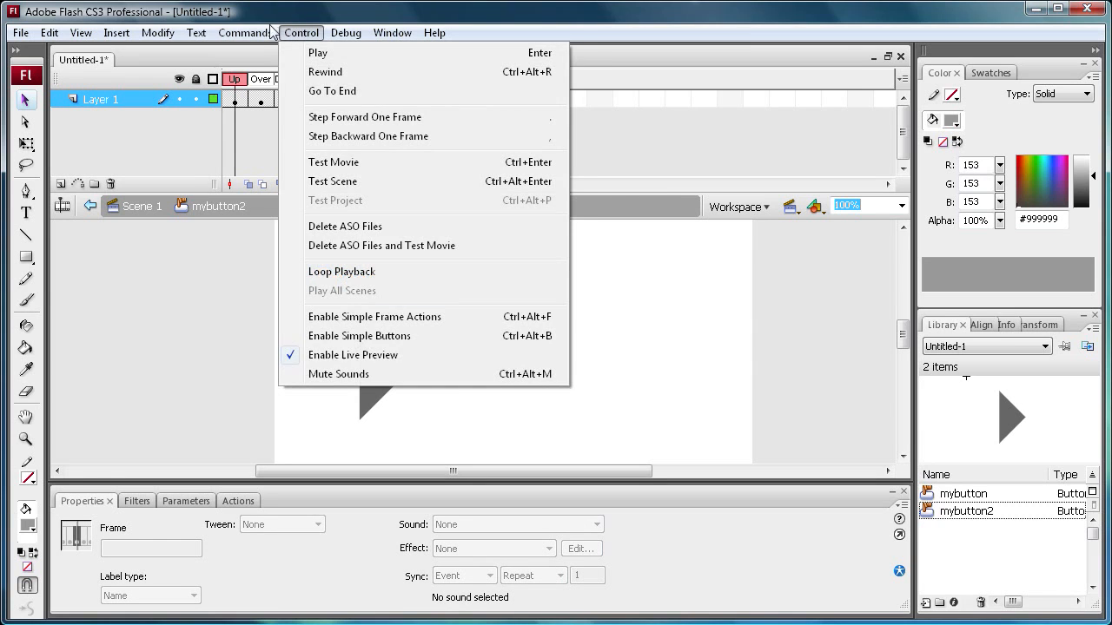
click(334, 162)
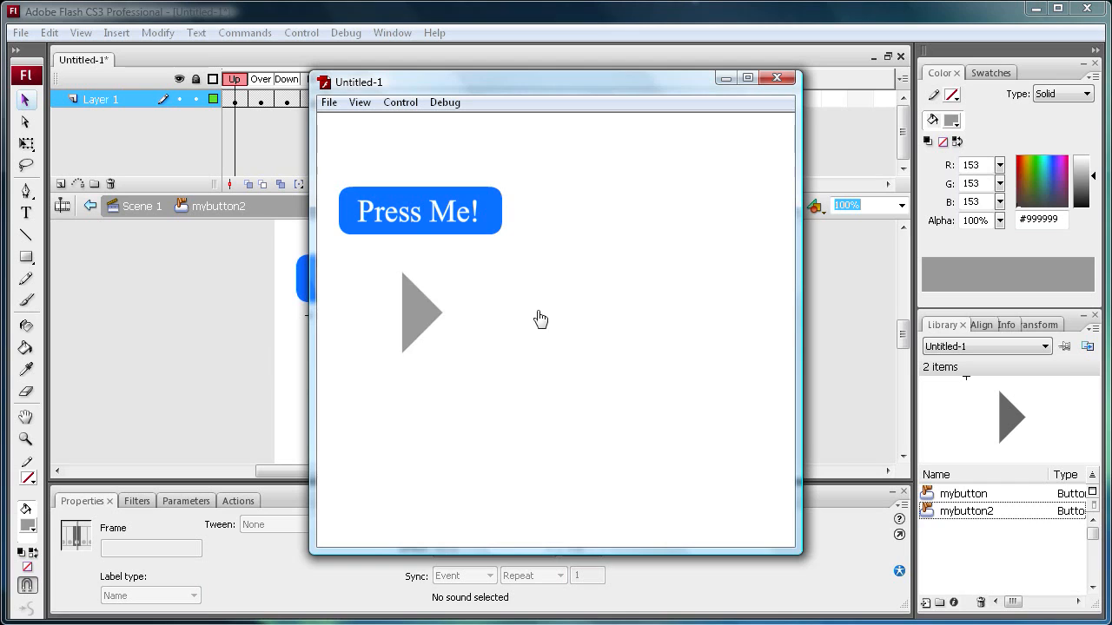
click(778, 79)
Copy the light gray Over frame of mybutton2 and paste it into the Down frame.
click(263, 100)
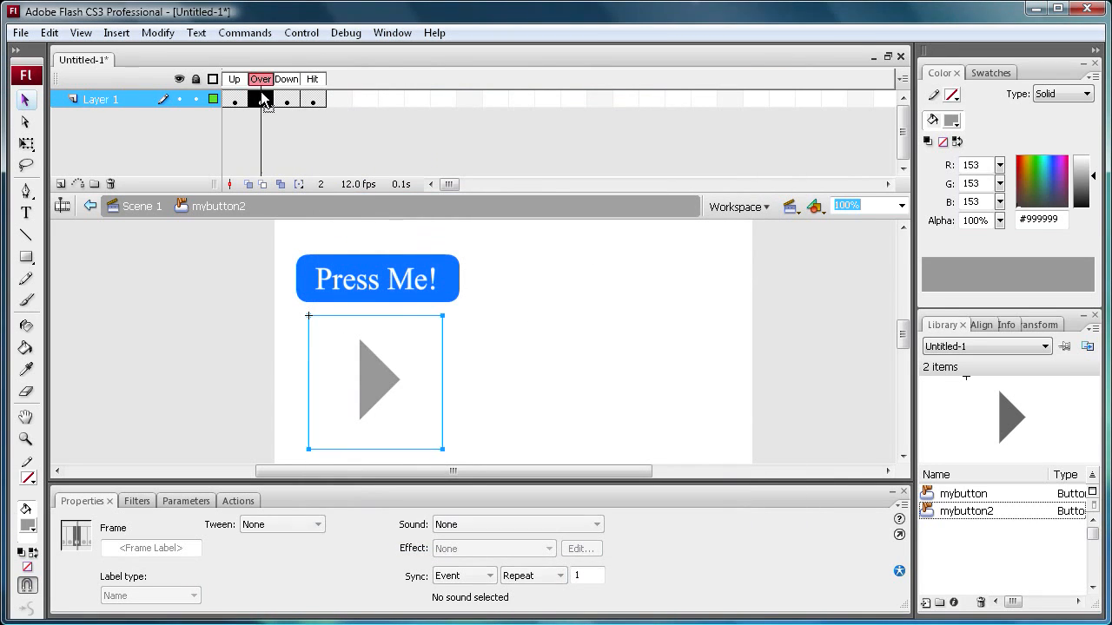
right_click(263, 99)
click(304, 318)
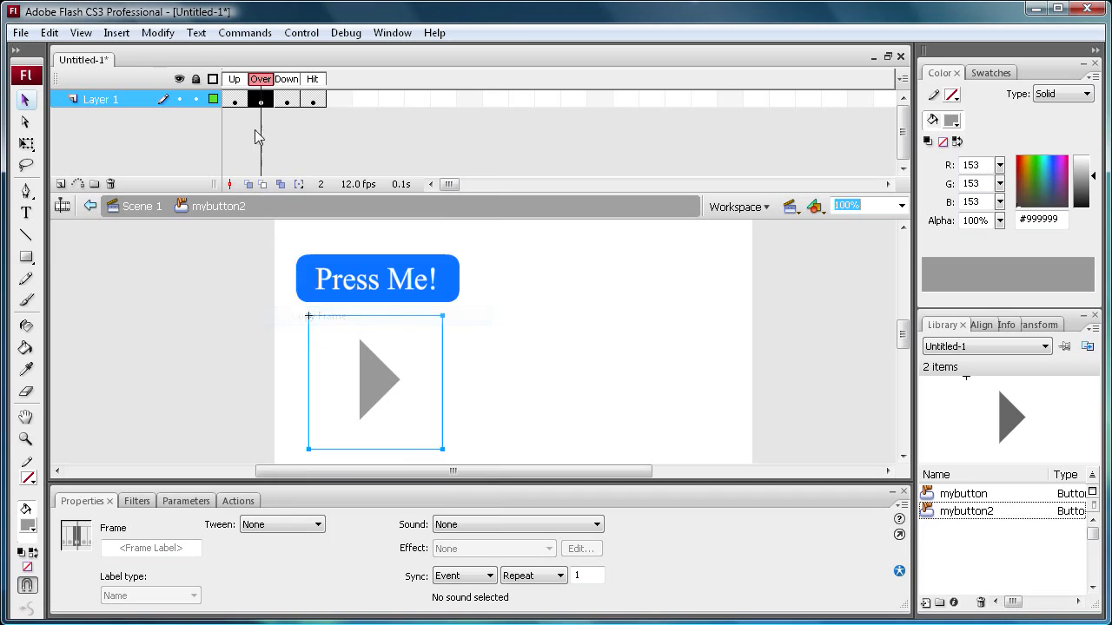
click(283, 101)
right_click(283, 101)
click(348, 349)
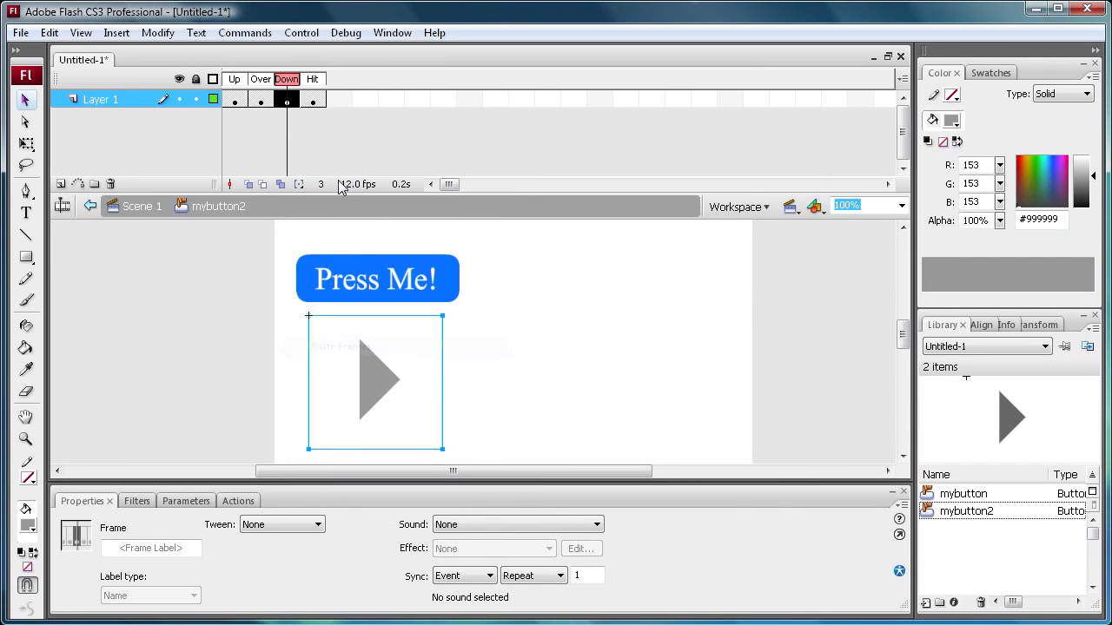
click(287, 87)
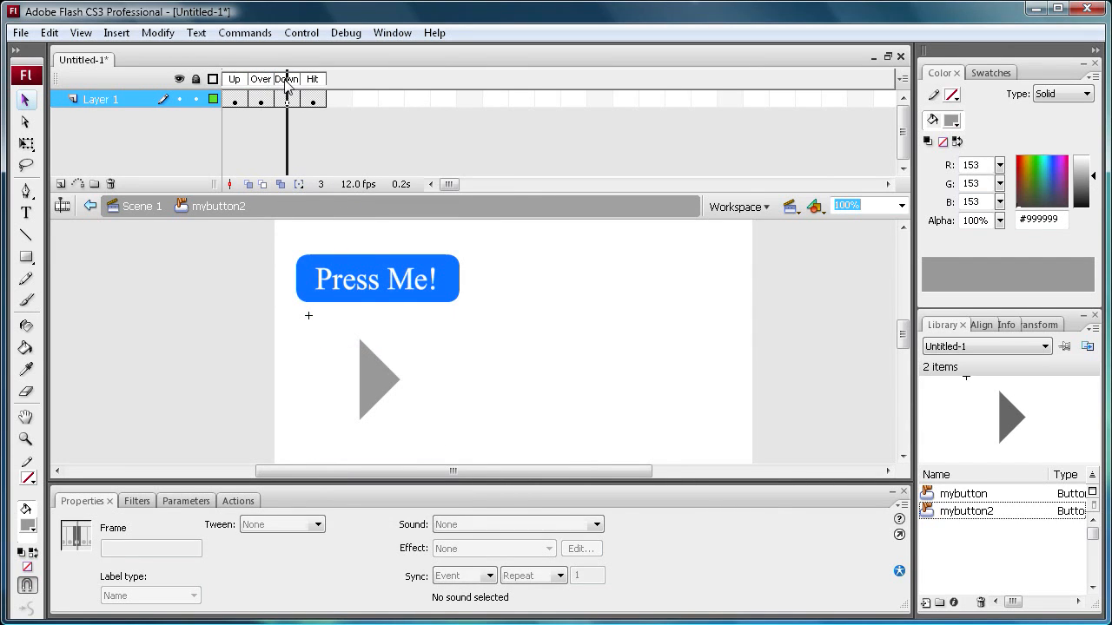
Set up the Rectangle tool with a green #00FF00 fill on mybutton2's Hit frame.
click(313, 102)
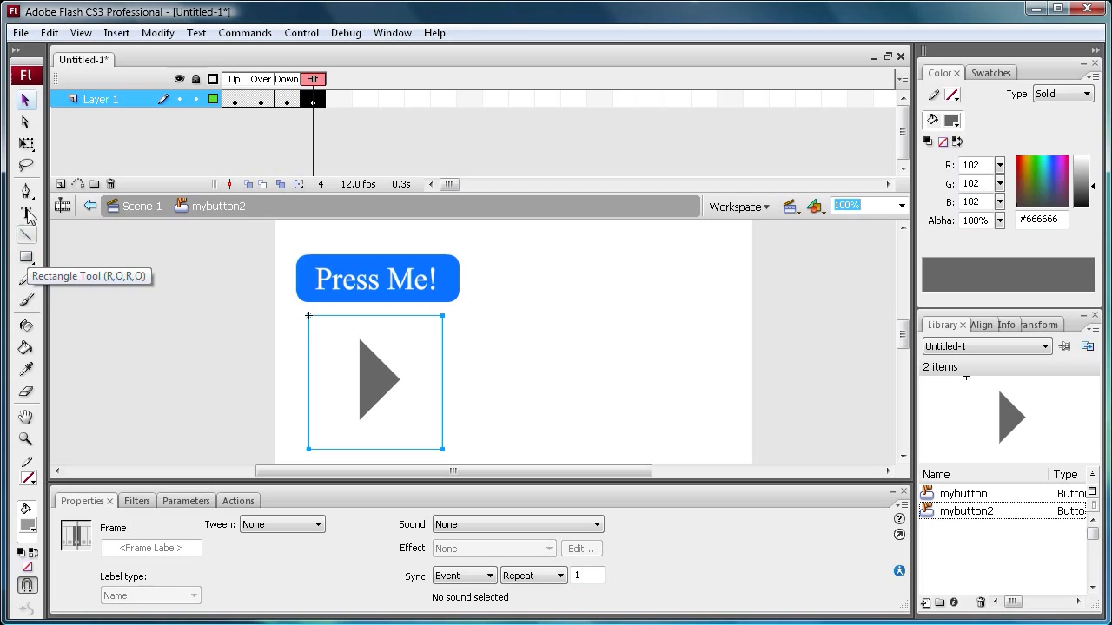
click(27, 258)
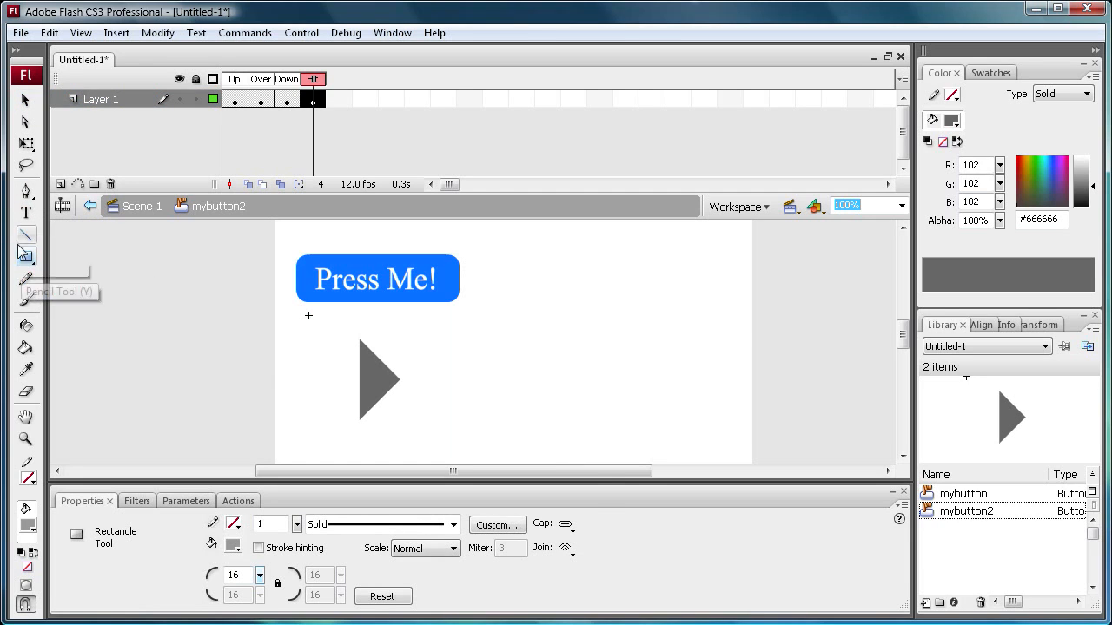
click(234, 547)
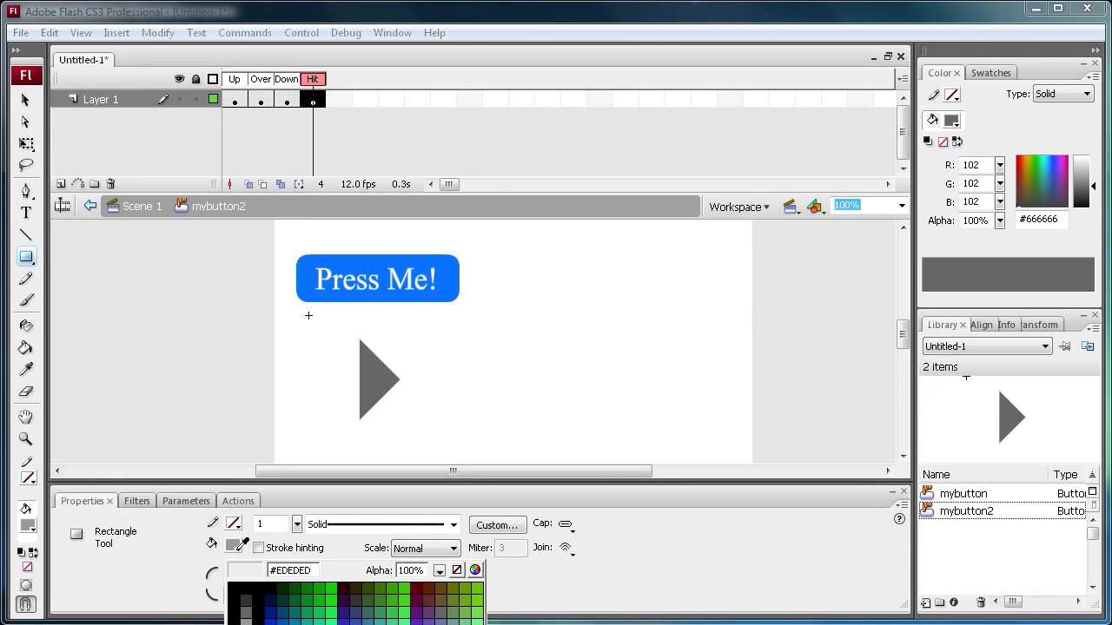
click(335, 589)
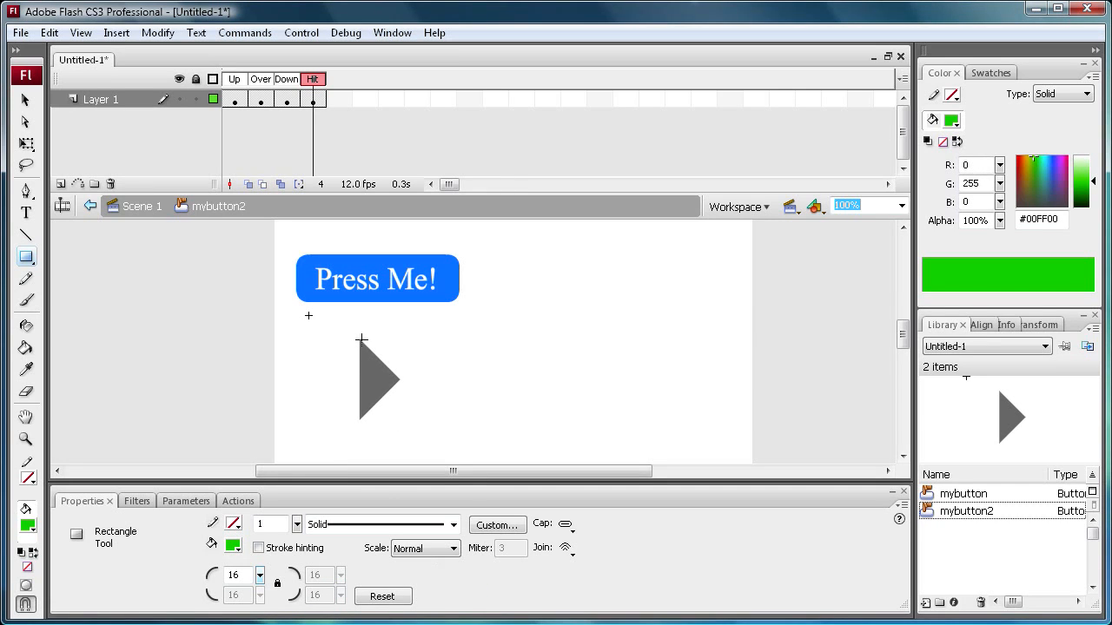
drag(372, 377, 407, 415)
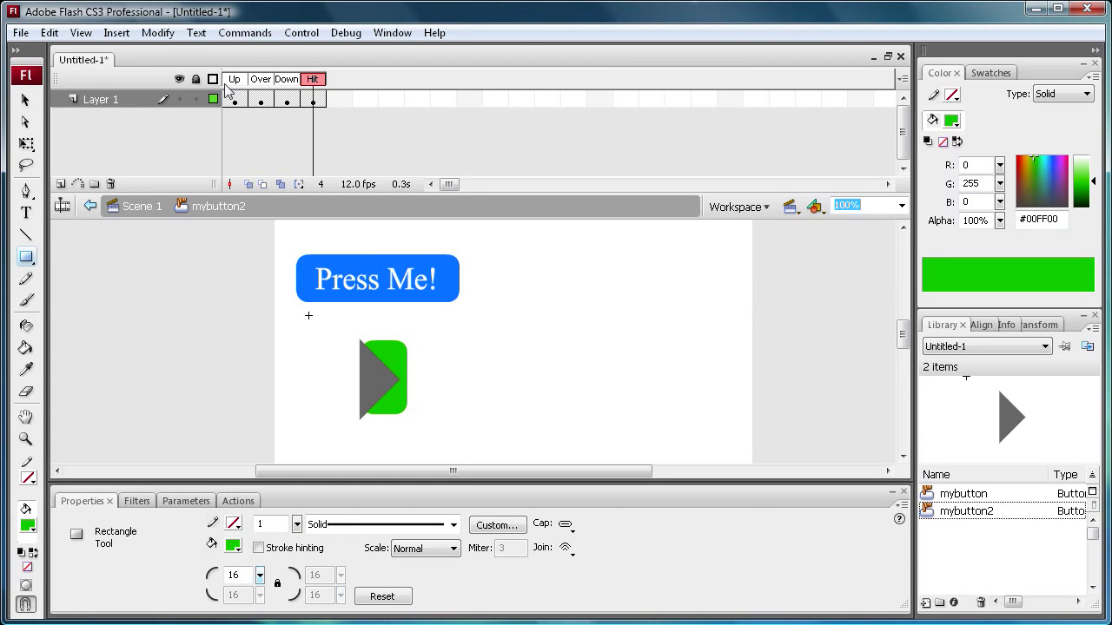
click(49, 33)
click(98, 53)
Set the corner radius to 0 and draw a green rectangle about 47 × 92 px around the triangle on the Hit frame.
drag(259, 576, 264, 587)
click(229, 576)
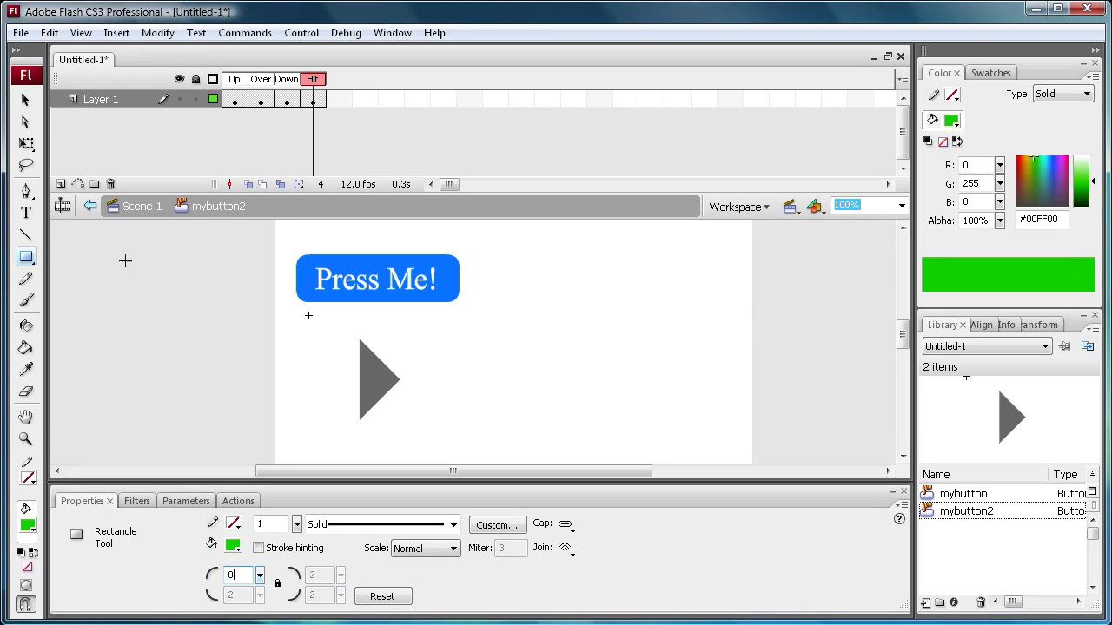
click(31, 262)
drag(361, 338, 402, 419)
drag(402, 419, 402, 419)
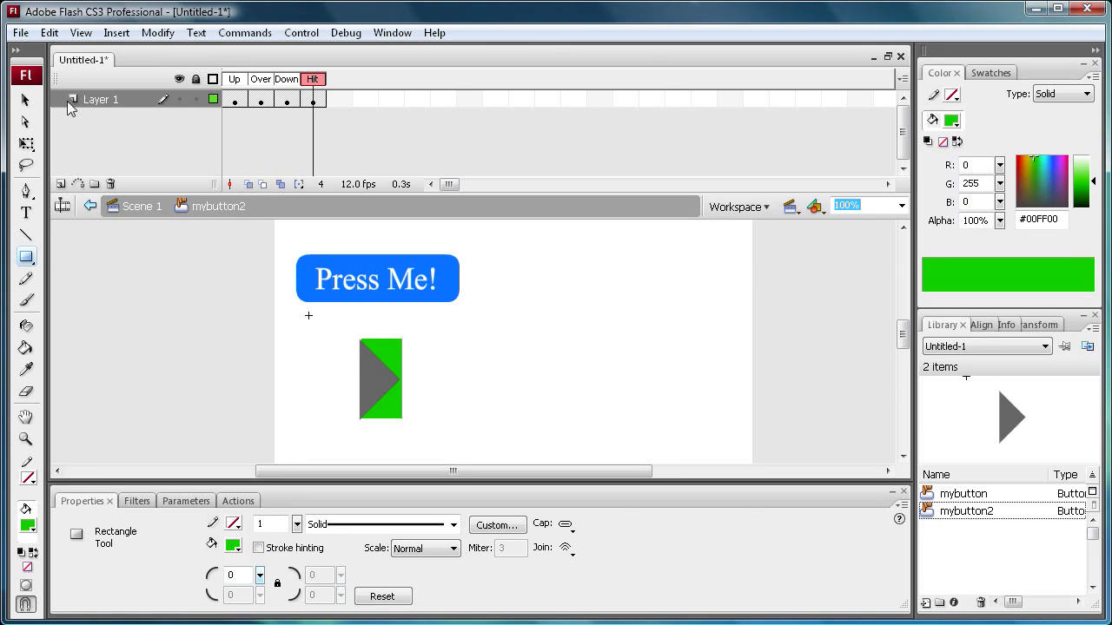
Delete the triangle text from the Hit frame and nudge the green rectangle left to X 60.
click(25, 100)
click(380, 381)
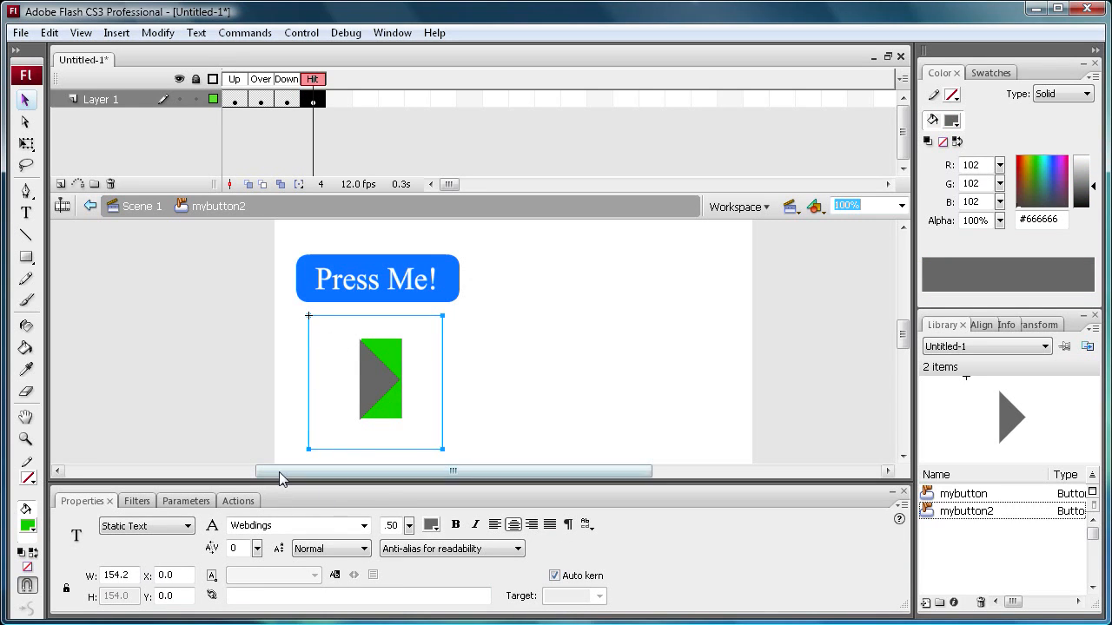
key(Delete)
click(370, 382)
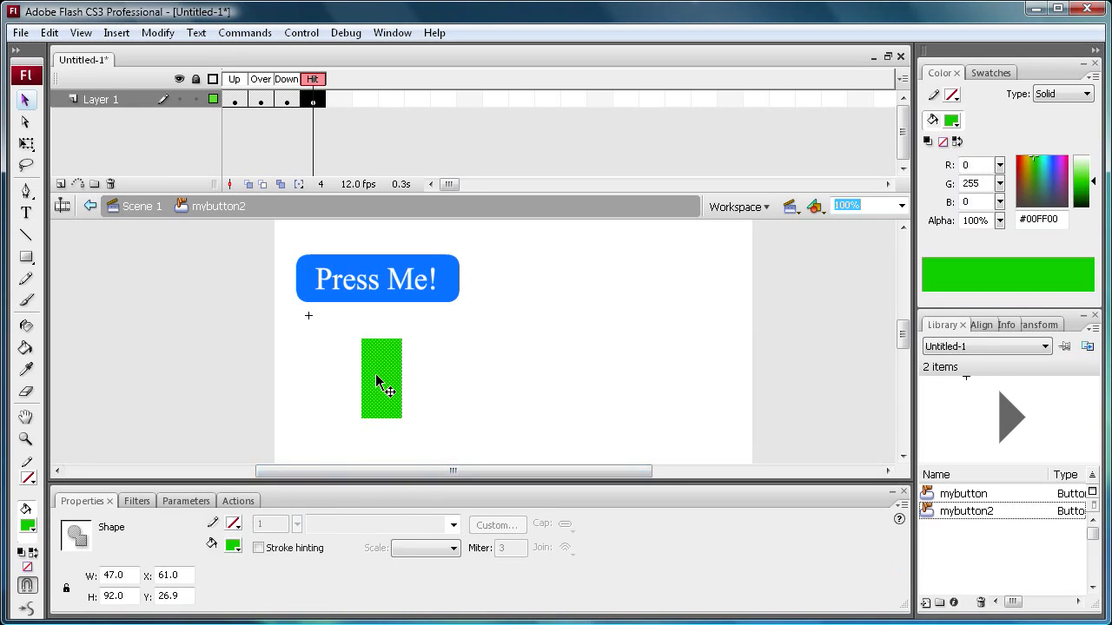
key(Left)
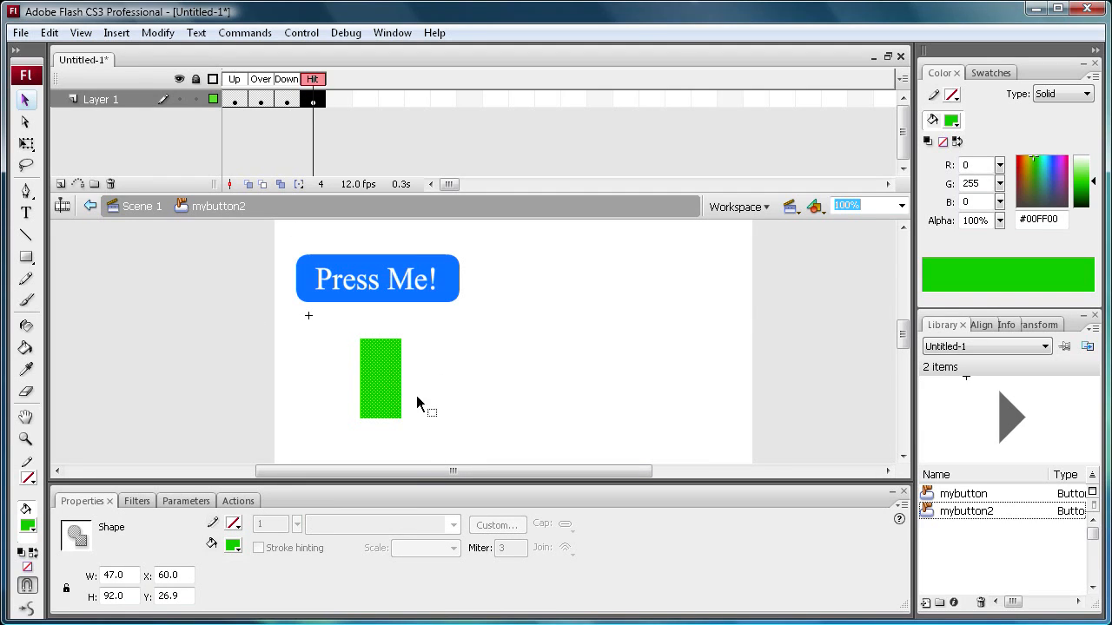
click(452, 376)
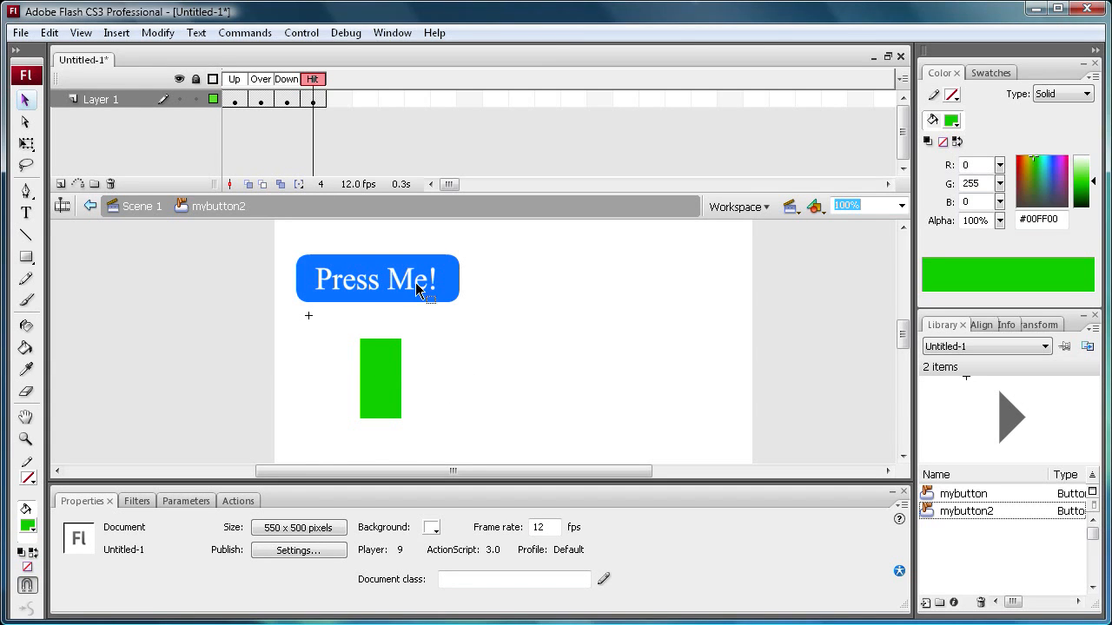
Test the movie to check the triangle button's hit area and review its Up and Over frames.
click(301, 33)
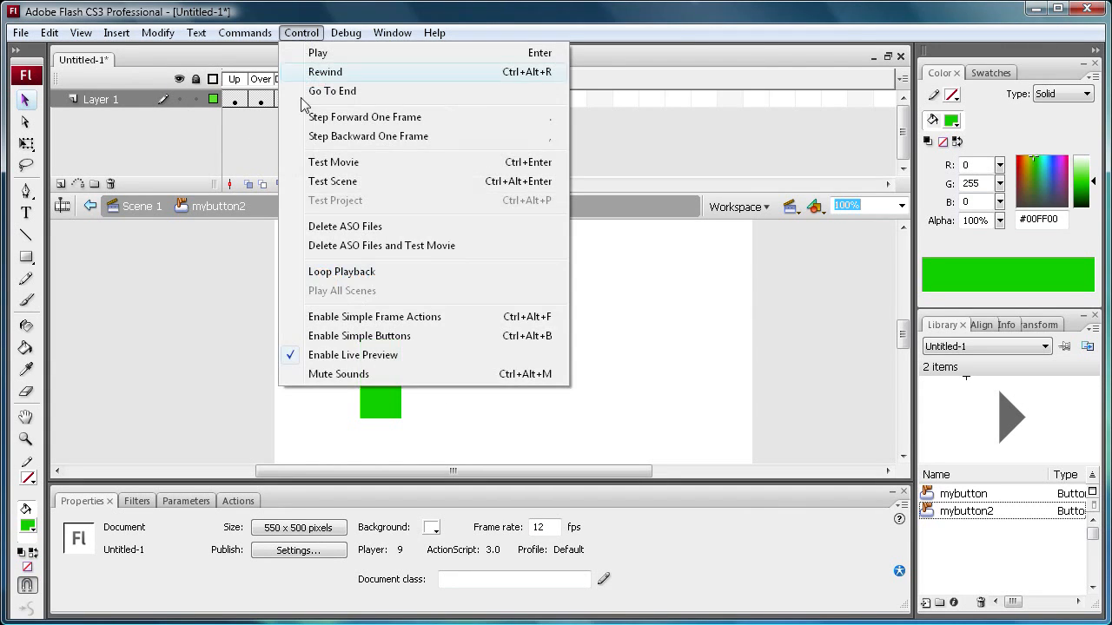
click(320, 162)
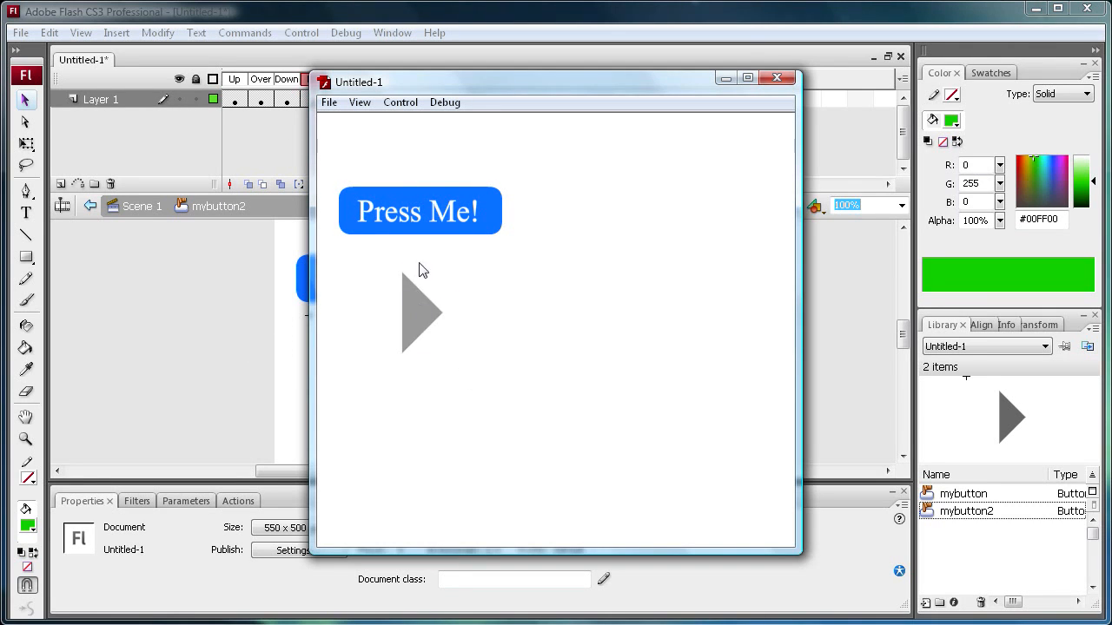
click(776, 77)
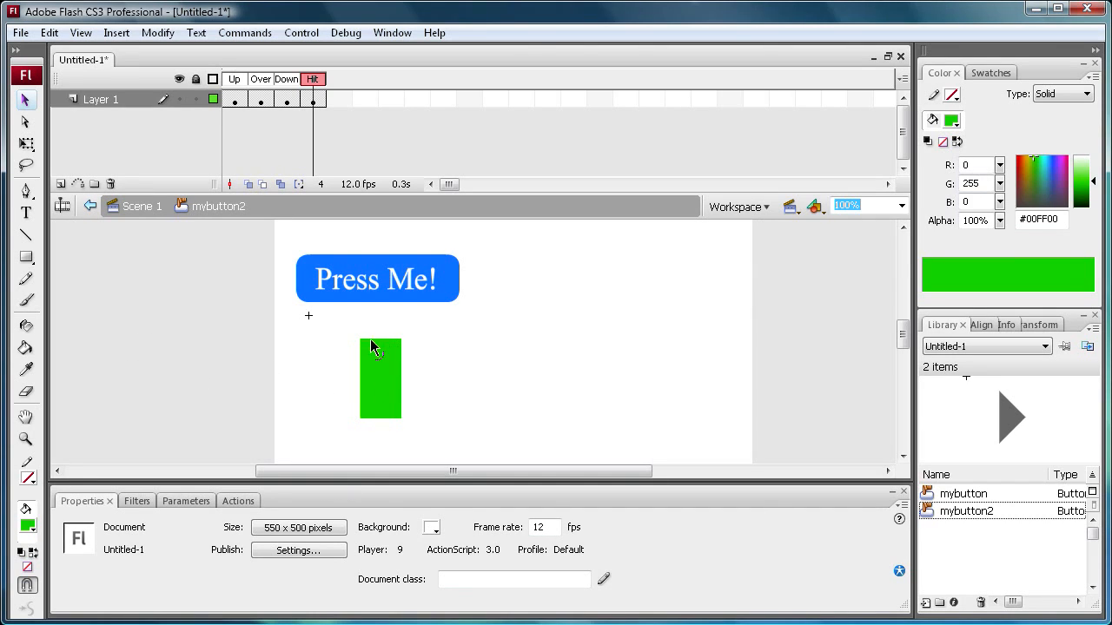
click(234, 100)
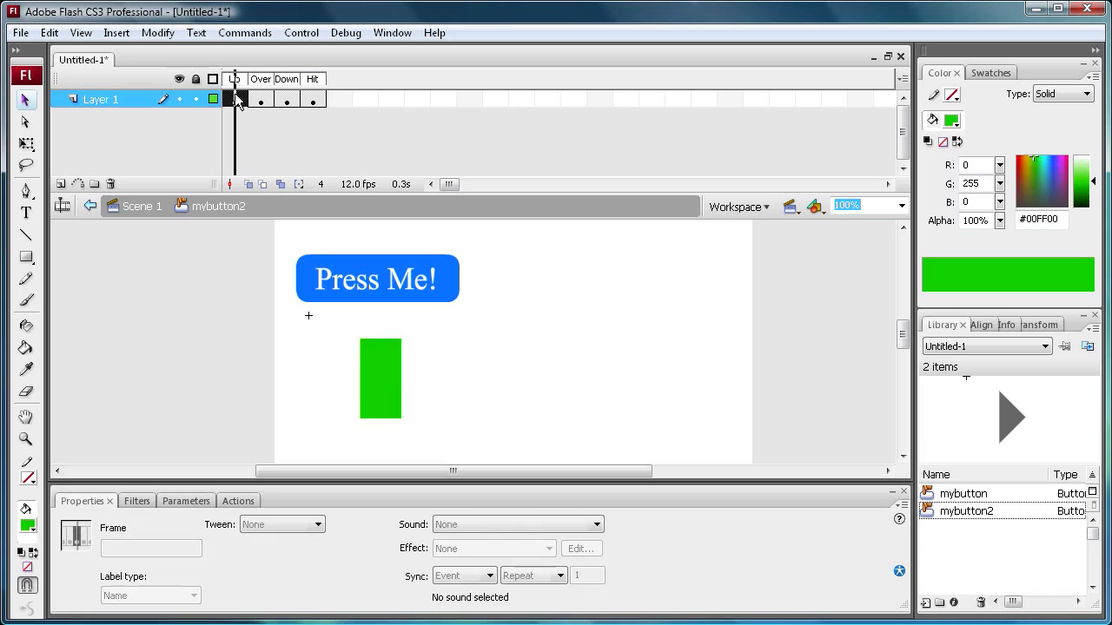
click(250, 99)
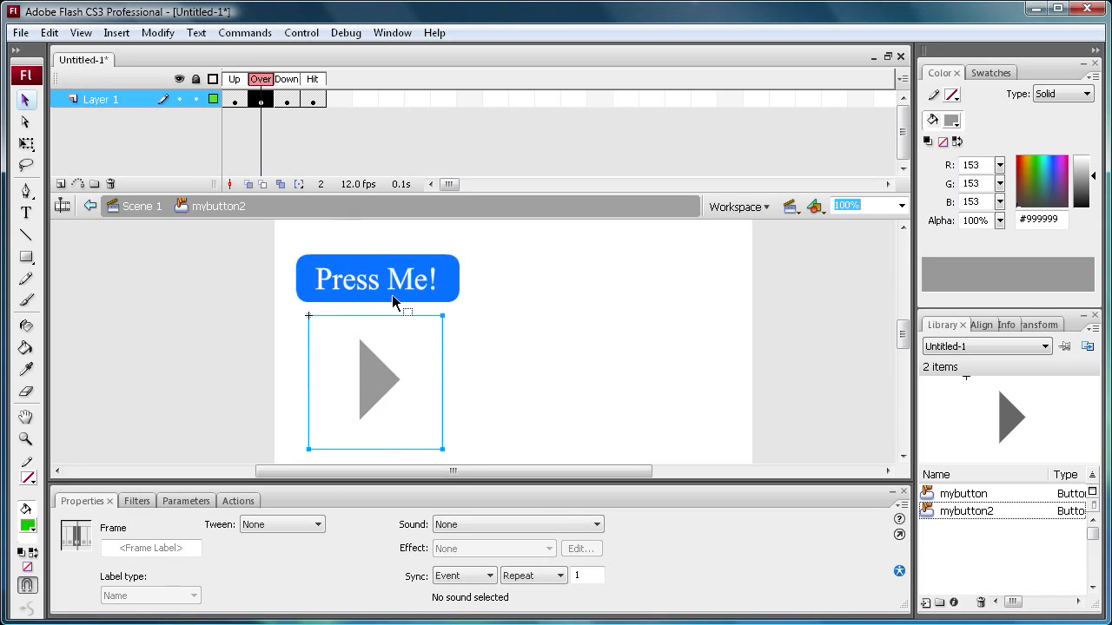
Return to Scene 1 and give the Press Me! button the instance name btn1.
click(141, 208)
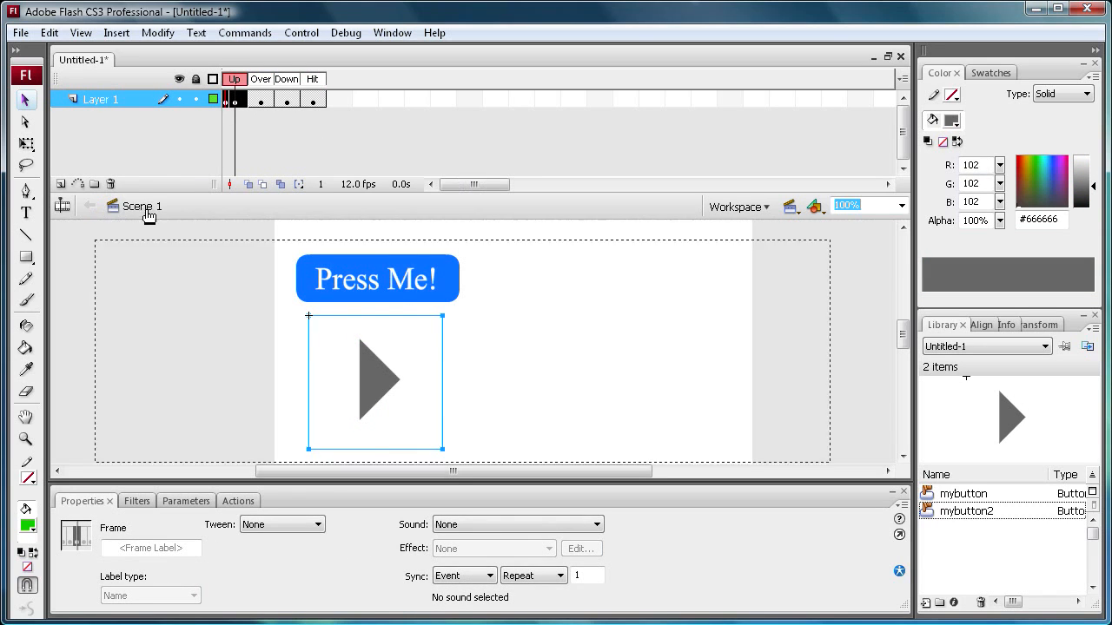
click(513, 368)
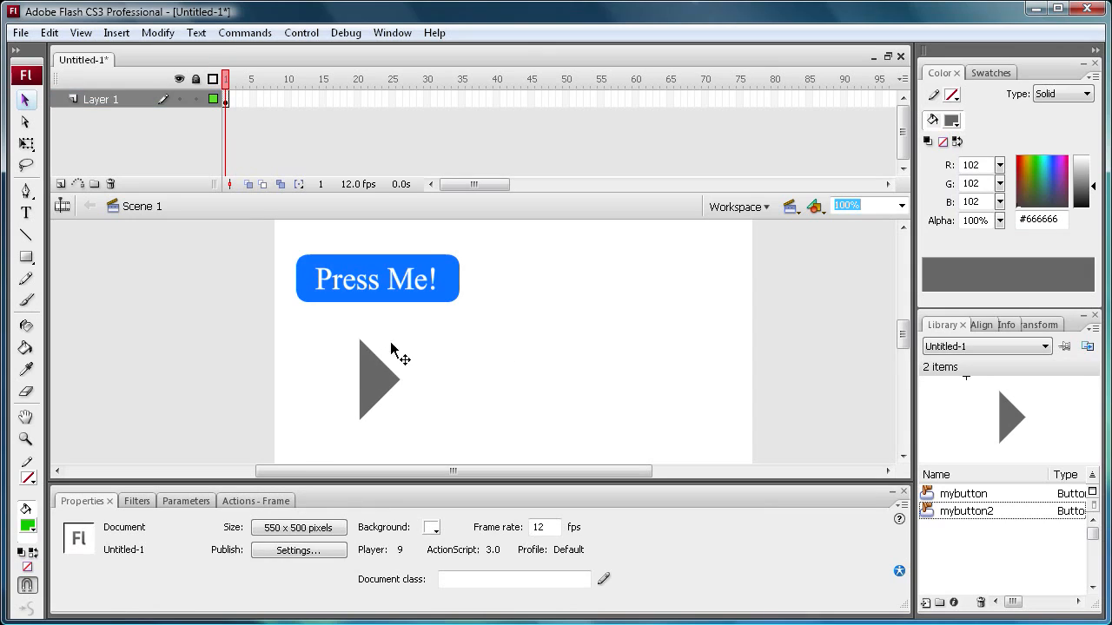
click(368, 273)
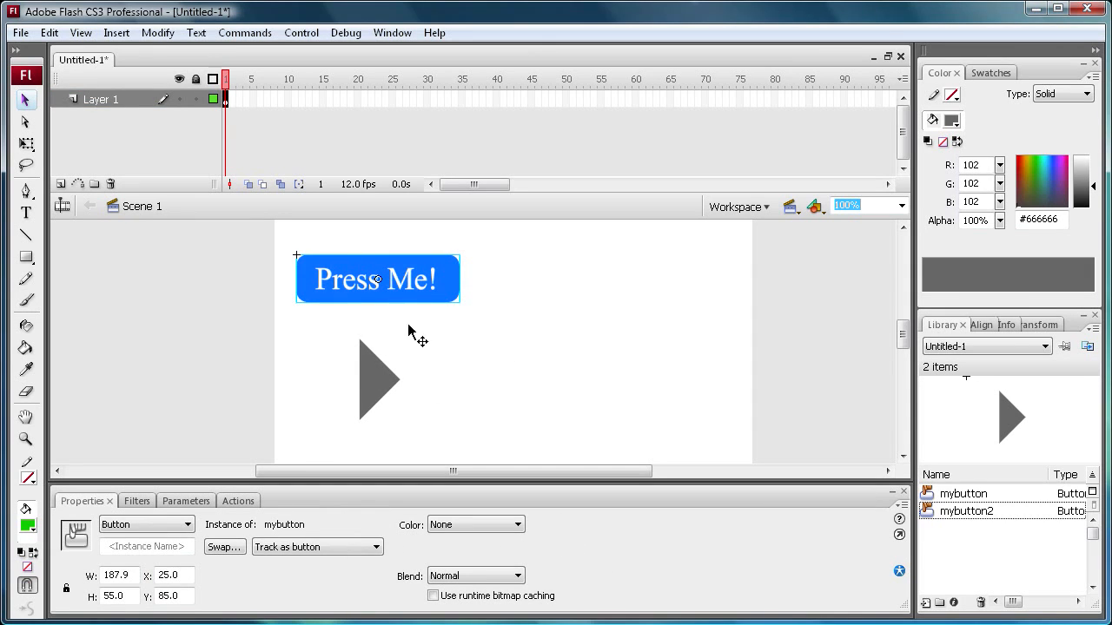
click(161, 542)
text(btn1)
Enter btn1 as the triangle button's instance name and leave everything on the stage deselected.
click(375, 382)
click(139, 547)
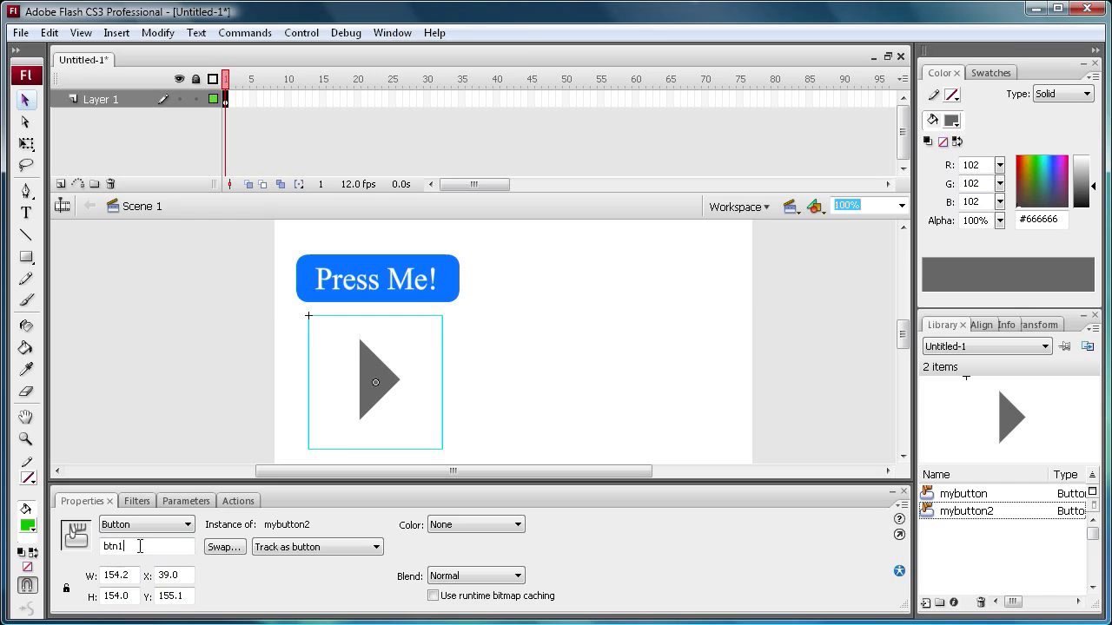
click(591, 373)
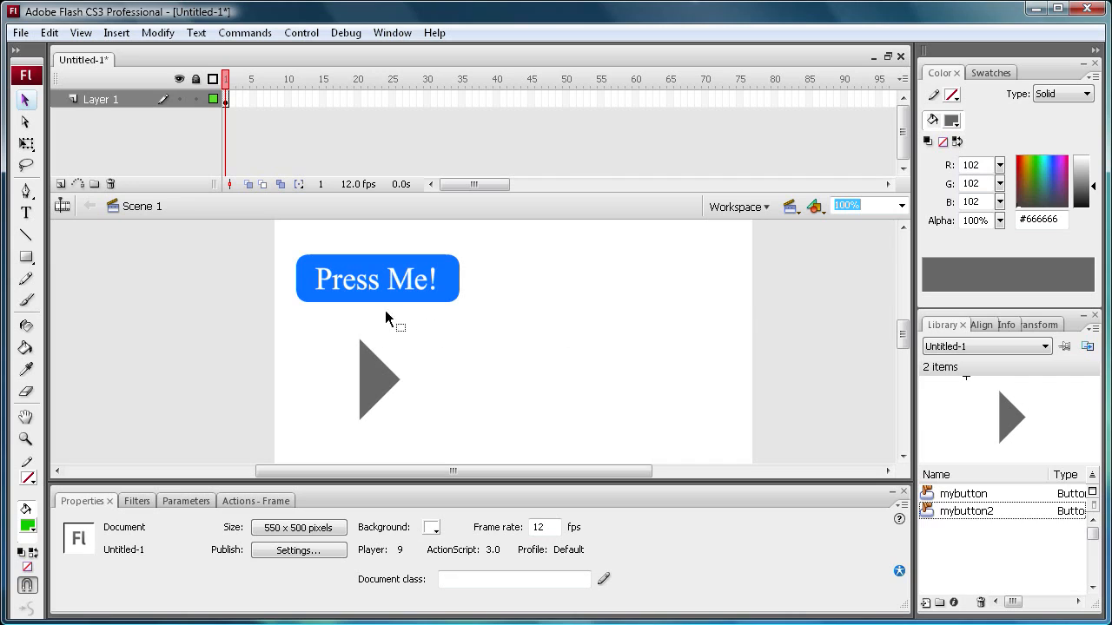
click(430, 298)
click(490, 310)
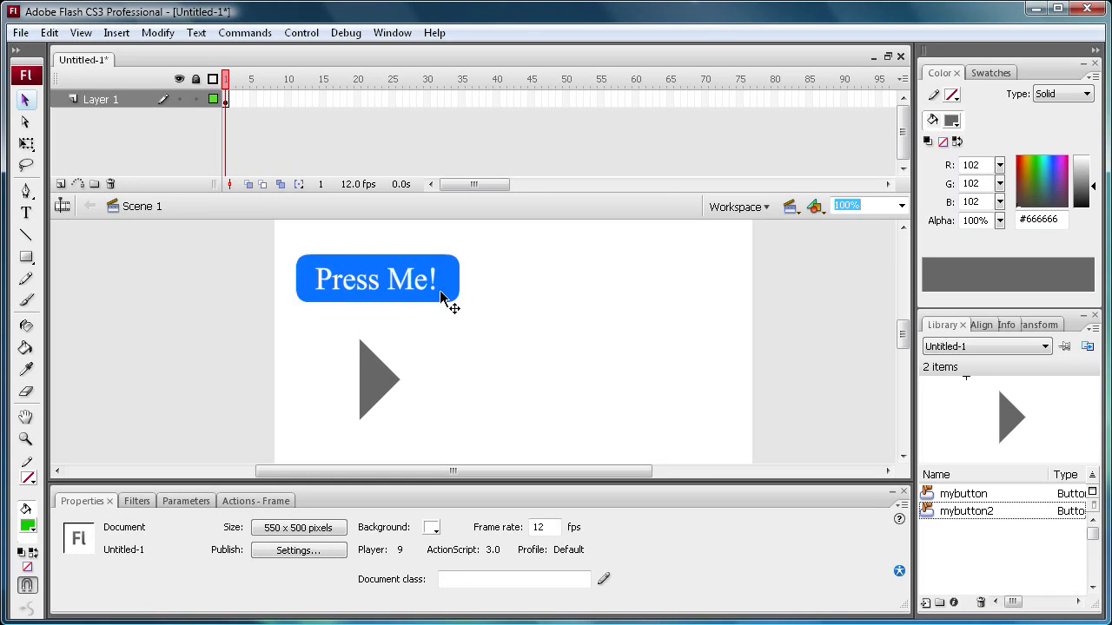